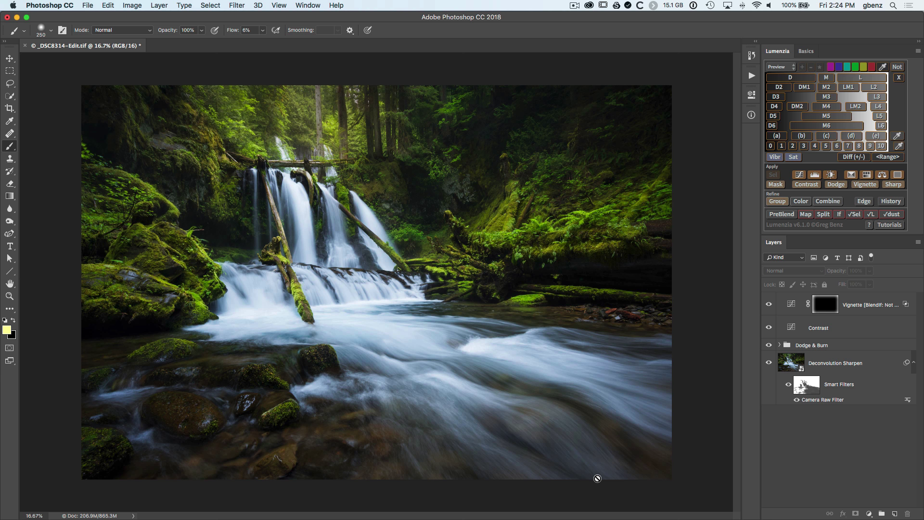
- Try stamping the visible layers, from the vignette down to Deconvolution Sharpen, into a new merged layer and delete it
left_click(851, 308)
left_click(855, 361)
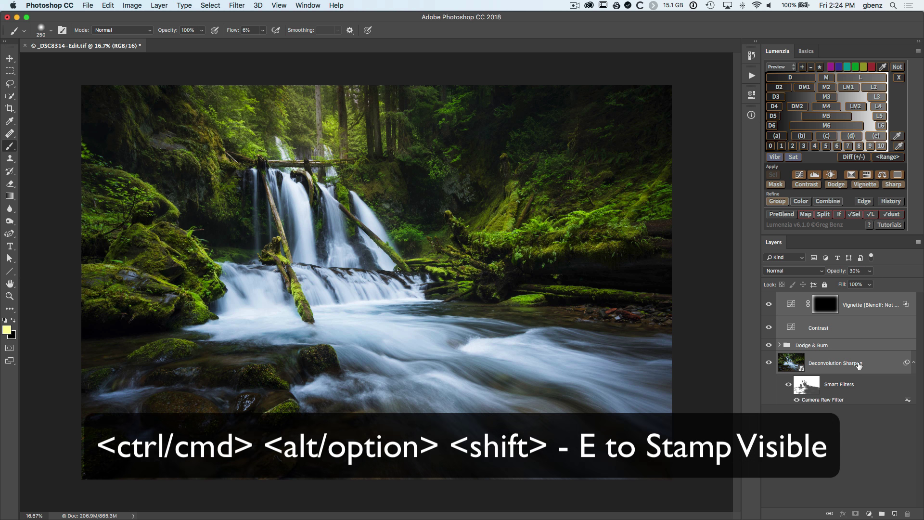
key("alt+shift+super+e")
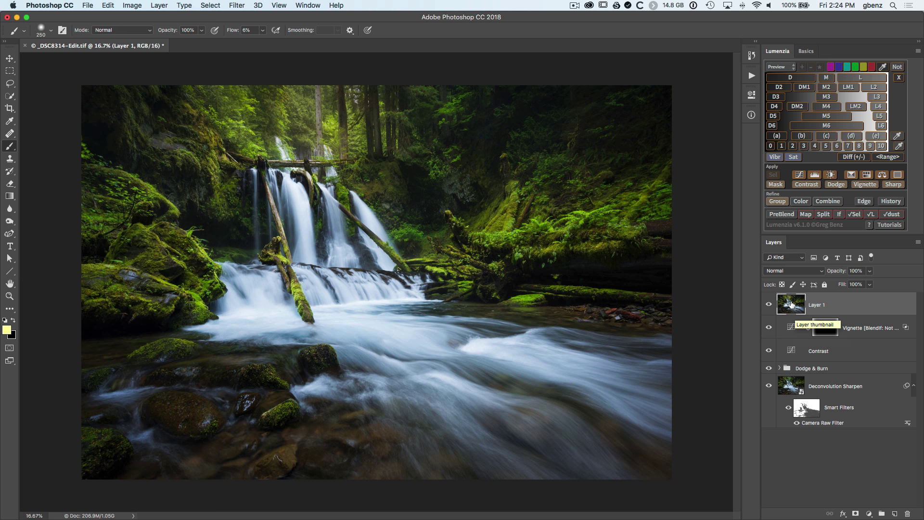
left_click(908, 513)
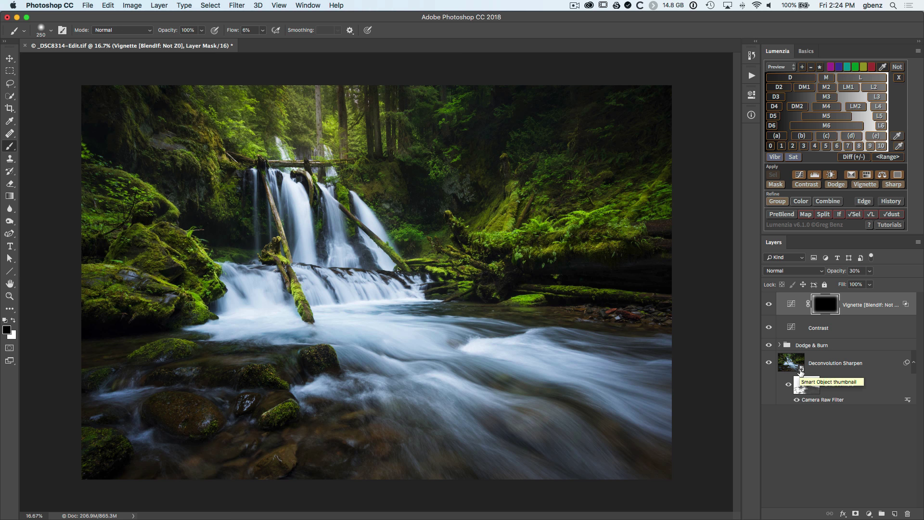
- Convert the Contrast, Dodge & Burn and Deconvolution Sharpen layers into one smart object and name it Puppet Warp
left_click(828, 329)
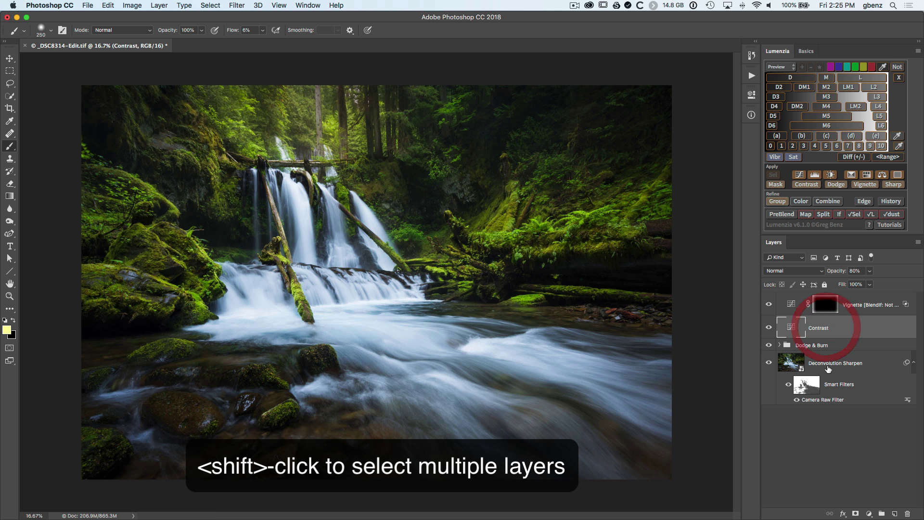
left_click(828, 368, "shift")
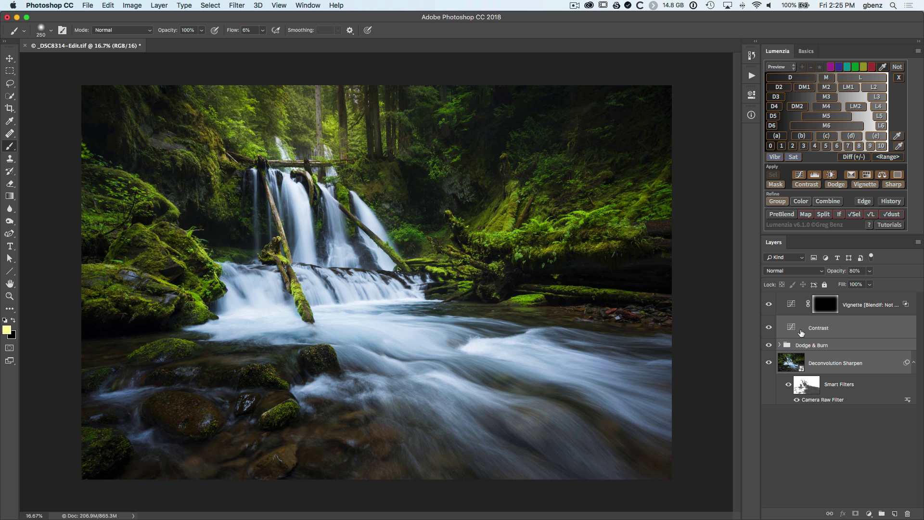
right_click(830, 331)
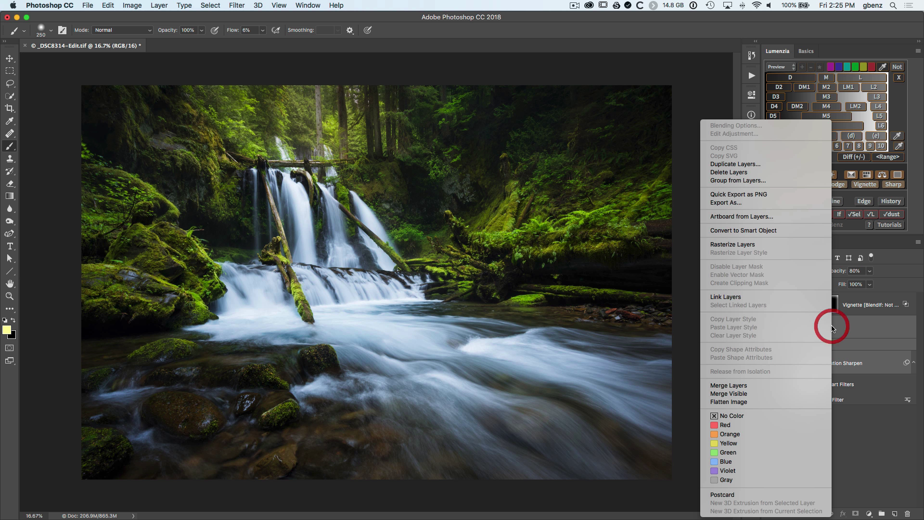
left_click(746, 231)
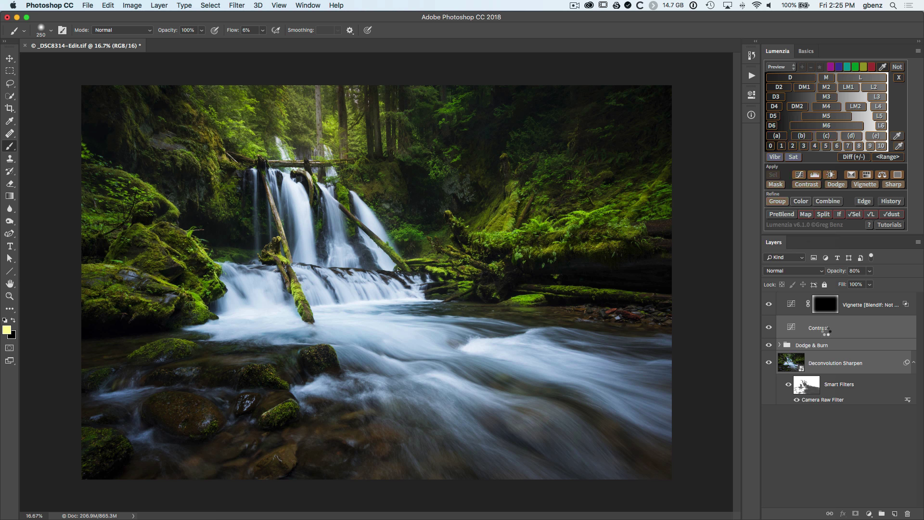
double_click(820, 328)
type("Puppet Warp")
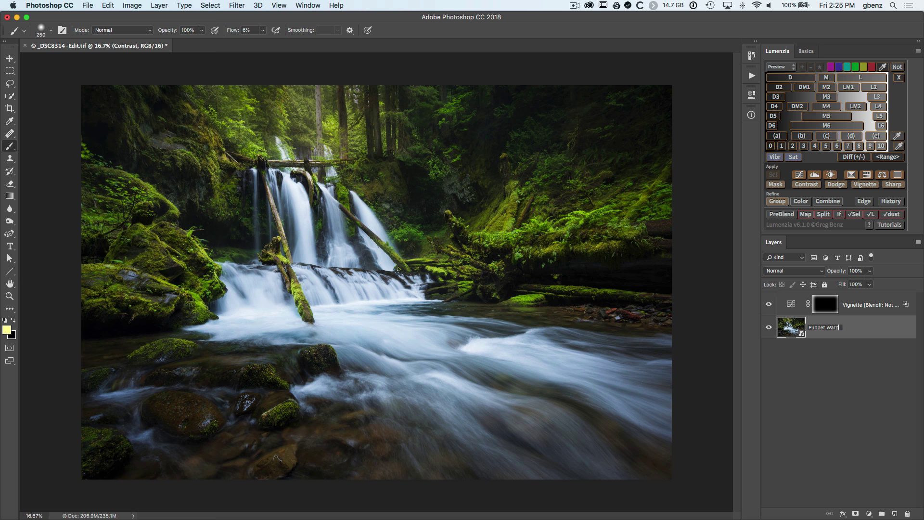
key("Return")
- Start Puppet Warp on the smart object, pin the mossy rock at the river's edge and nudge that pin slightly upward
left_click(108, 6)
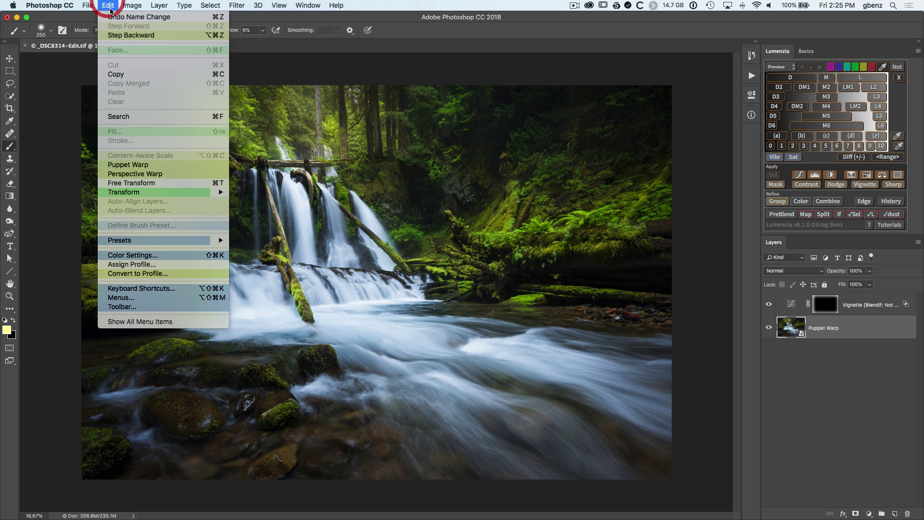
left_click(159, 166)
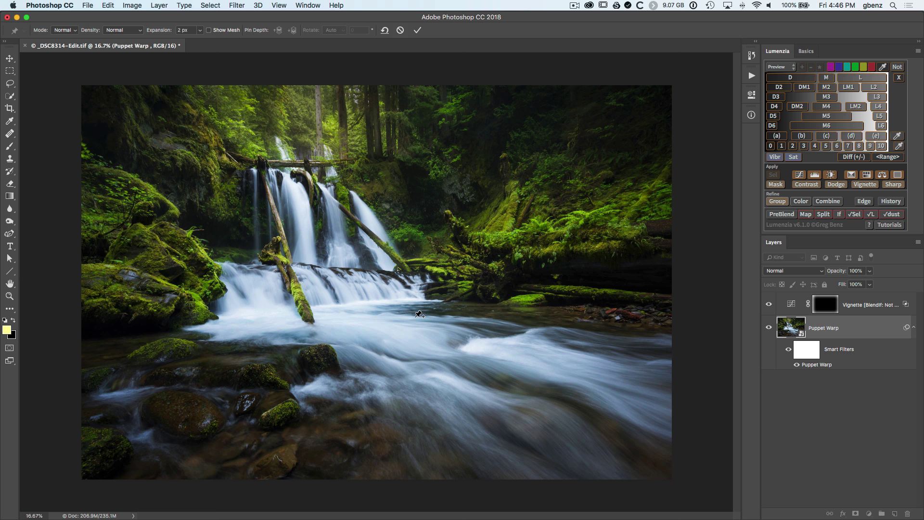
left_click(328, 349)
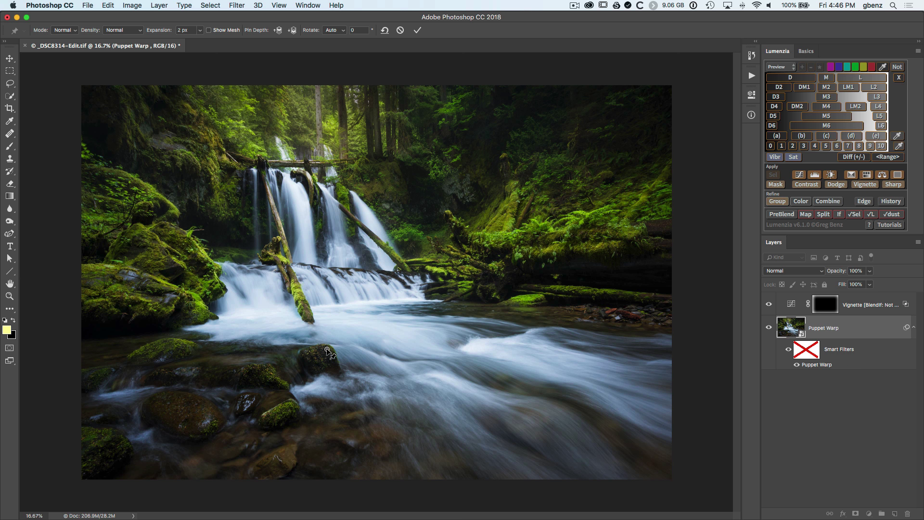
mouse_move(327, 348)
left_mouse_down()
mouse_move(332, 373)
mouse_move(389, 371)
mouse_move(426, 310)
mouse_move(308, 327)
mouse_move(324, 367)
mouse_move(375, 366)
mouse_move(356, 340)
mouse_move(316, 346)
mouse_move(328, 347)
left_mouse_up()
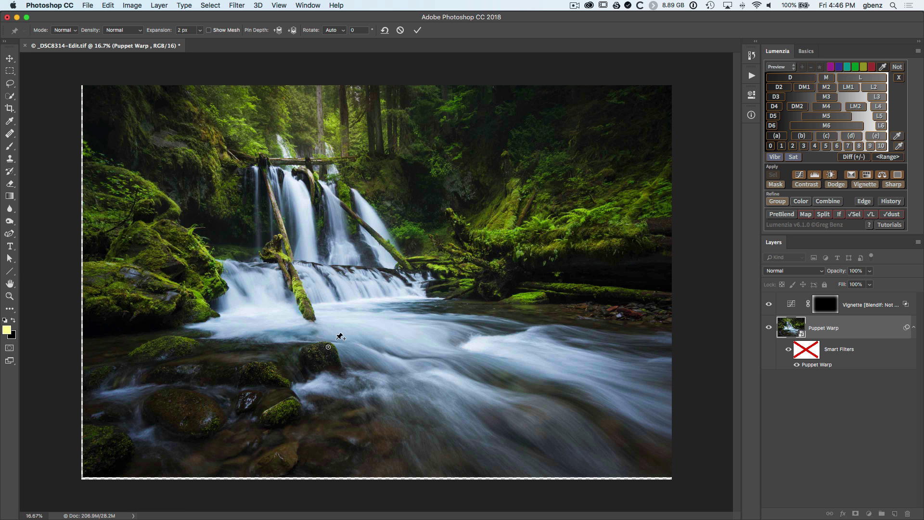
mouse_move(329, 347)
left_mouse_down()
mouse_move(343, 311)
mouse_move(346, 344)
mouse_move(327, 345)
left_mouse_up()
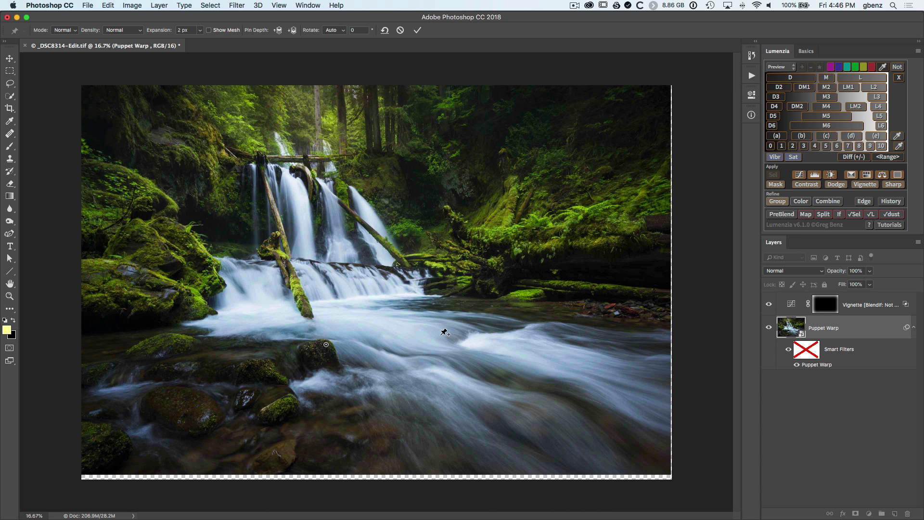
- Pin the mossy bank right of the falls, shift the rock's pin down and left, and add a pin in the river
left_click(513, 295)
mouse_move(327, 346)
left_mouse_down()
mouse_move(371, 348)
mouse_move(318, 355)
mouse_move(344, 352)
mouse_move(340, 290)
mouse_move(340, 334)
mouse_move(427, 324)
mouse_move(299, 353)
mouse_move(340, 350)
mouse_move(322, 349)
left_mouse_up()
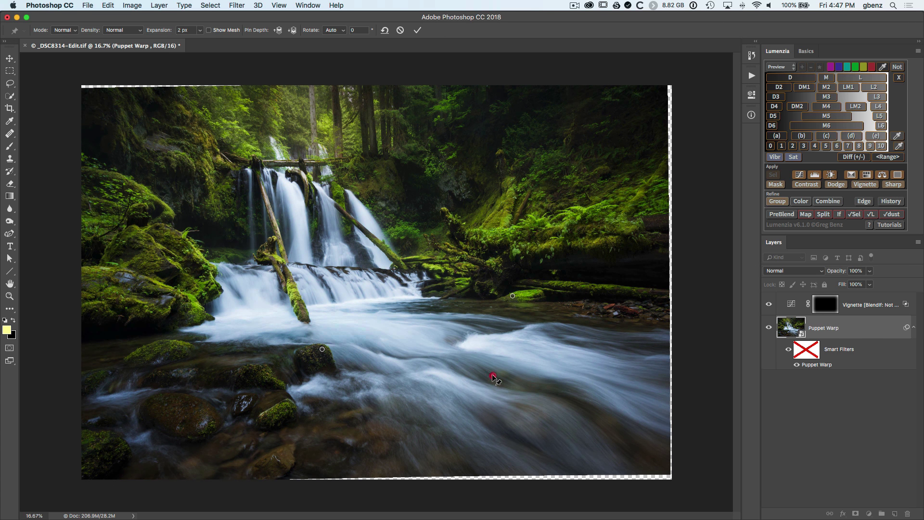
mouse_move(492, 374)
left_mouse_down()
mouse_move(533, 404)
mouse_move(493, 377)
left_mouse_up()
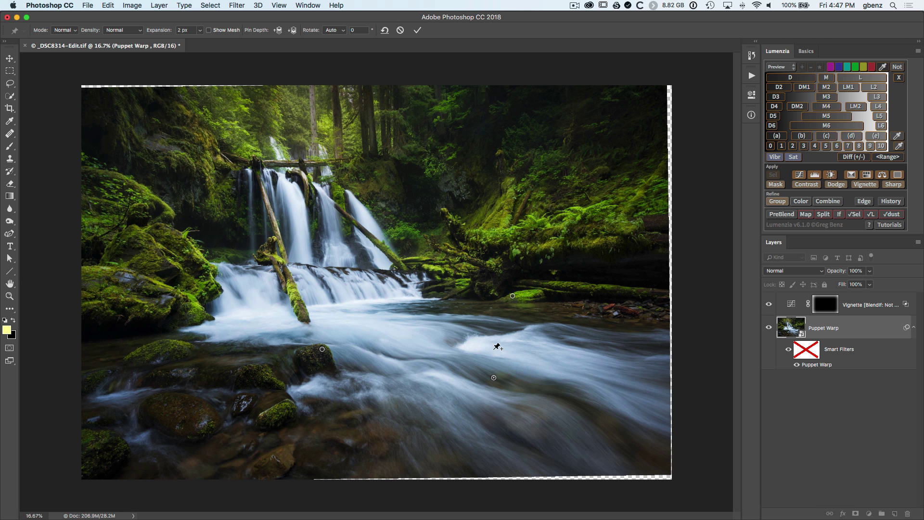
- Place an extra pin on the white water, remove it, and reselect the pin in the middle of the river
left_click(558, 360)
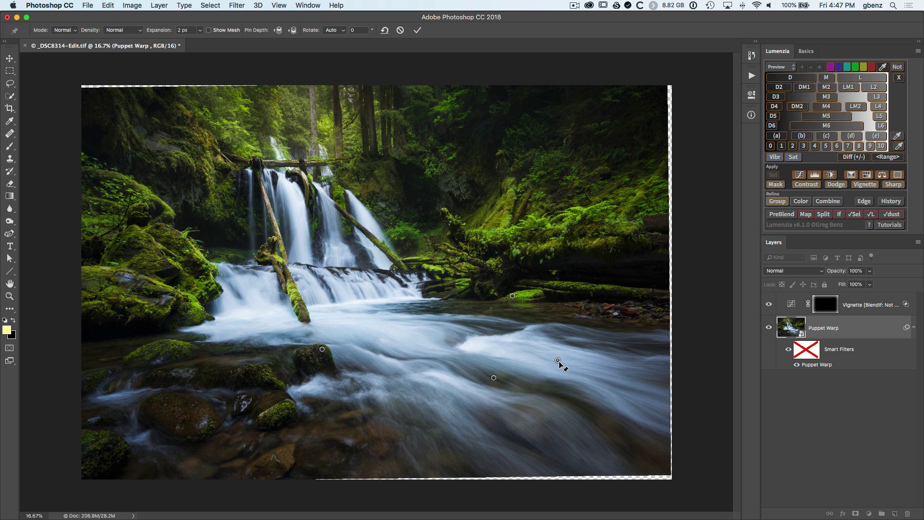
key("Delete")
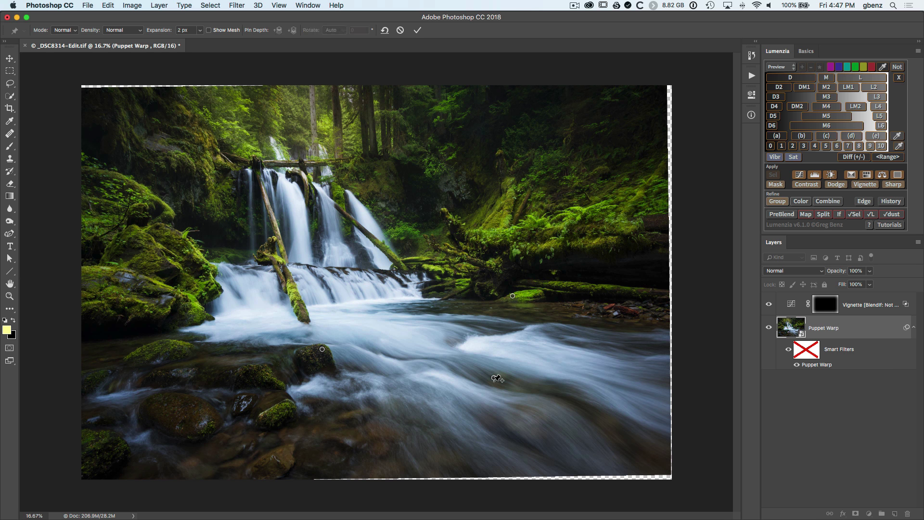
left_click(493, 378)
- Set the warp mode to Rigid and try moving the river pin slightly left
left_click(72, 33)
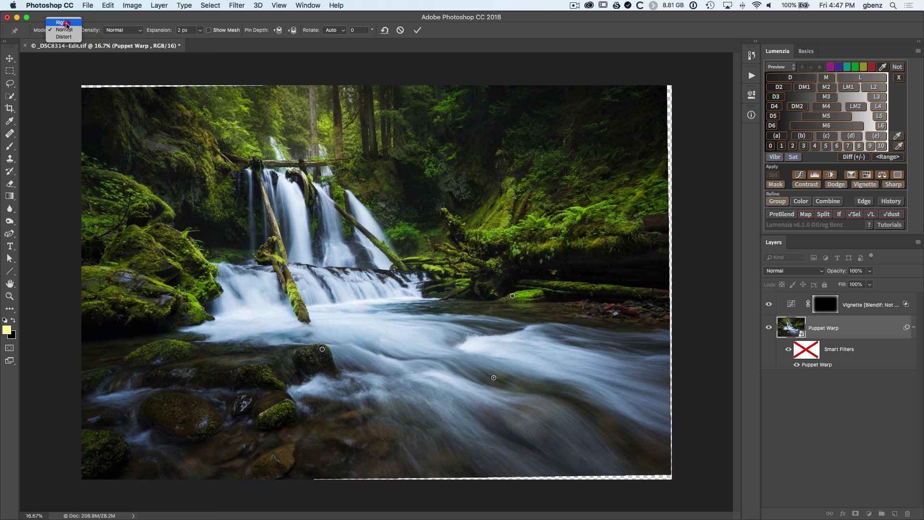
left_click(61, 22)
mouse_move(494, 378)
left_mouse_down()
mouse_move(459, 356)
mouse_move(508, 408)
mouse_move(440, 360)
mouse_move(516, 414)
mouse_move(472, 375)
mouse_move(514, 403)
mouse_move(487, 380)
left_mouse_up()
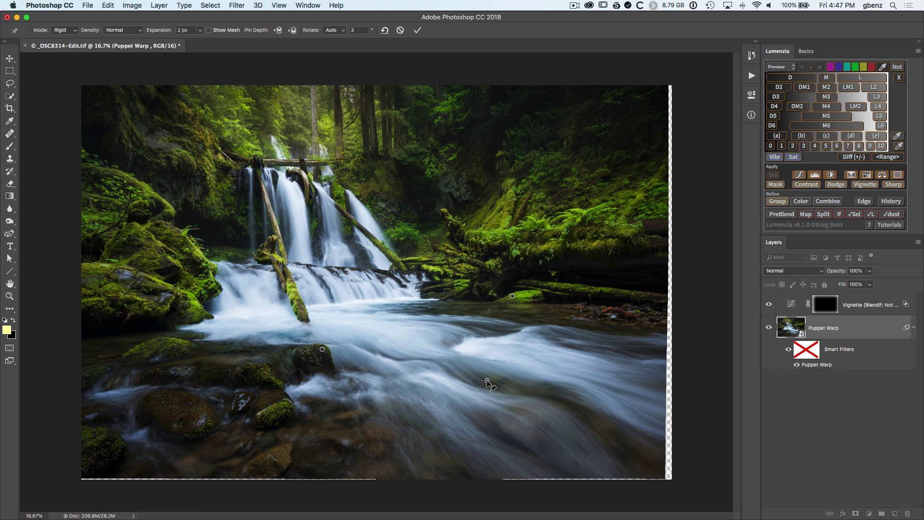
- Set the warp mode to Distort, reposition the river pin, and add and adjust another pin near the photo's lower edge
left_click(63, 30)
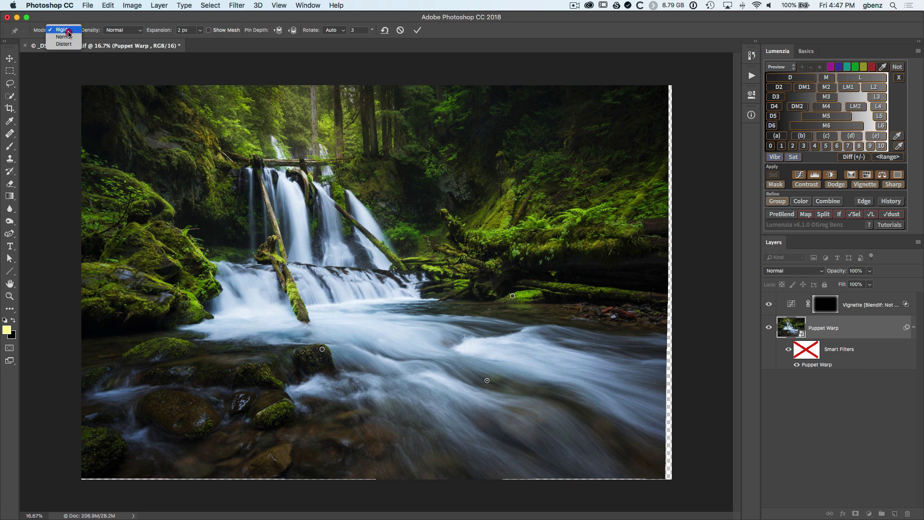
left_click(64, 47)
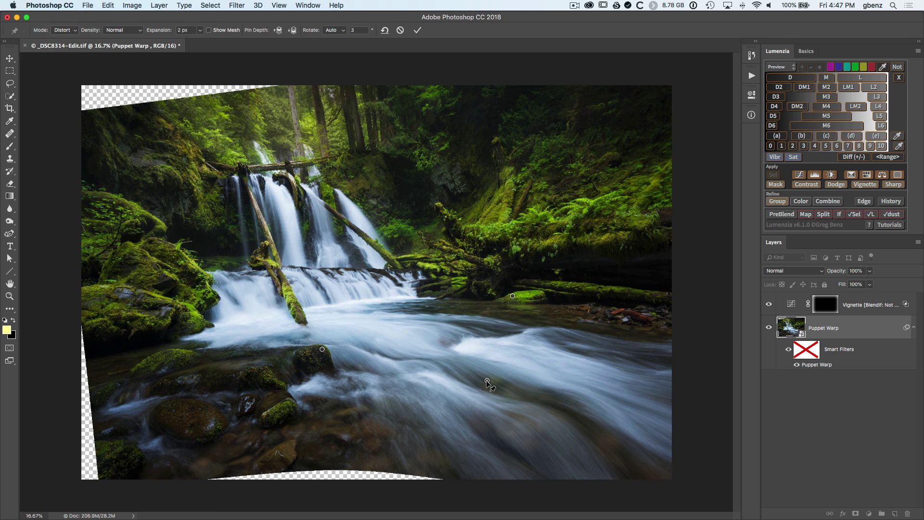
left_click_drag(487, 380, 507, 379)
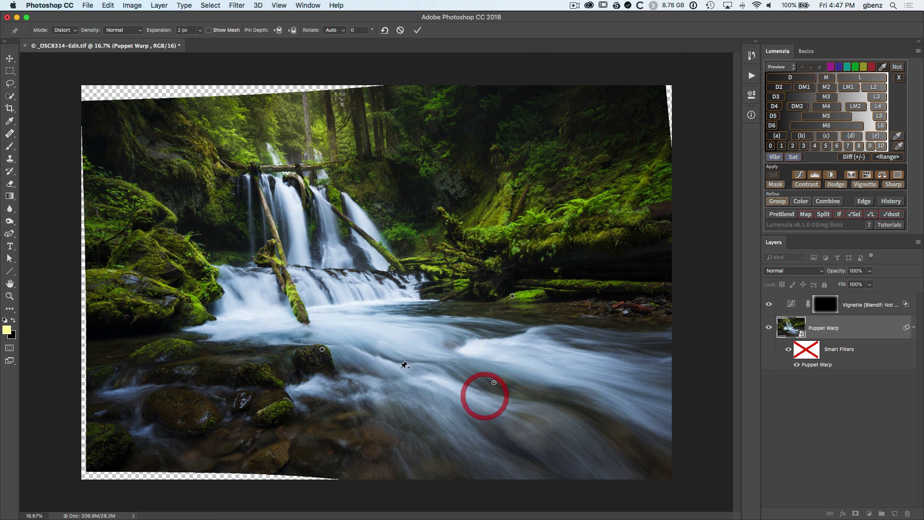
left_click(523, 466)
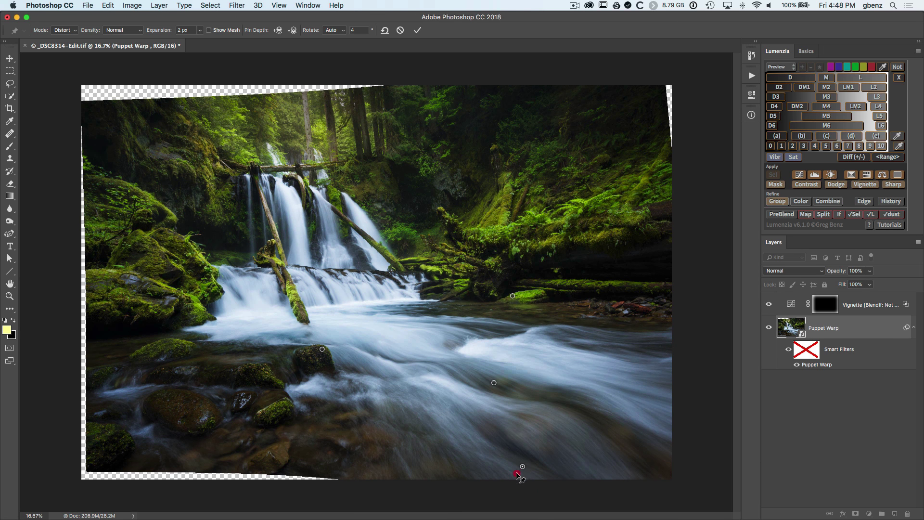
mouse_move(517, 475)
left_mouse_down()
mouse_move(452, 504)
mouse_move(439, 495)
mouse_move(463, 503)
mouse_move(501, 495)
mouse_move(526, 470)
left_mouse_up()
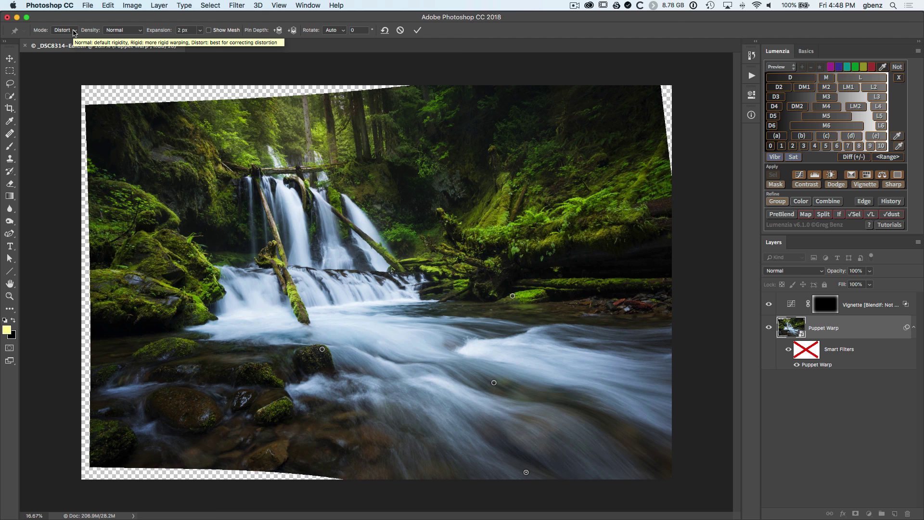
- Set the warp mode to Normal and keep the mesh density at Normal
left_click(74, 31)
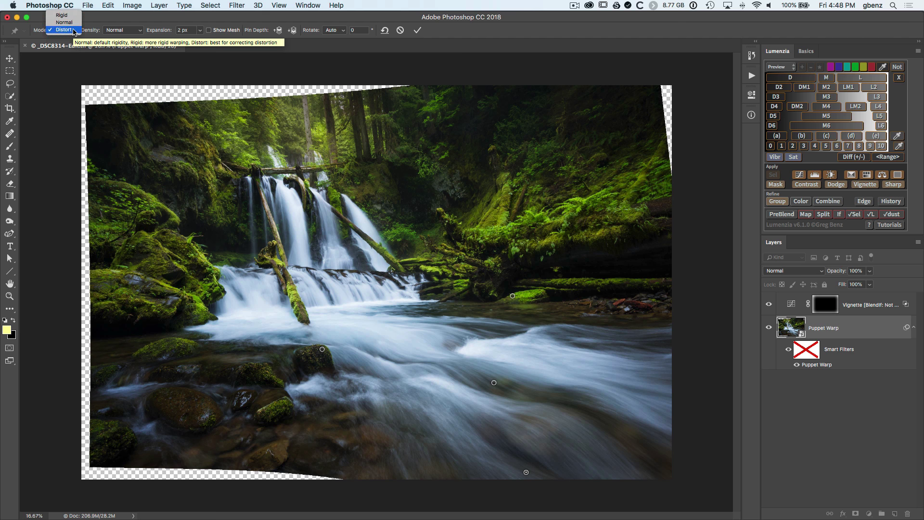
left_click(67, 23)
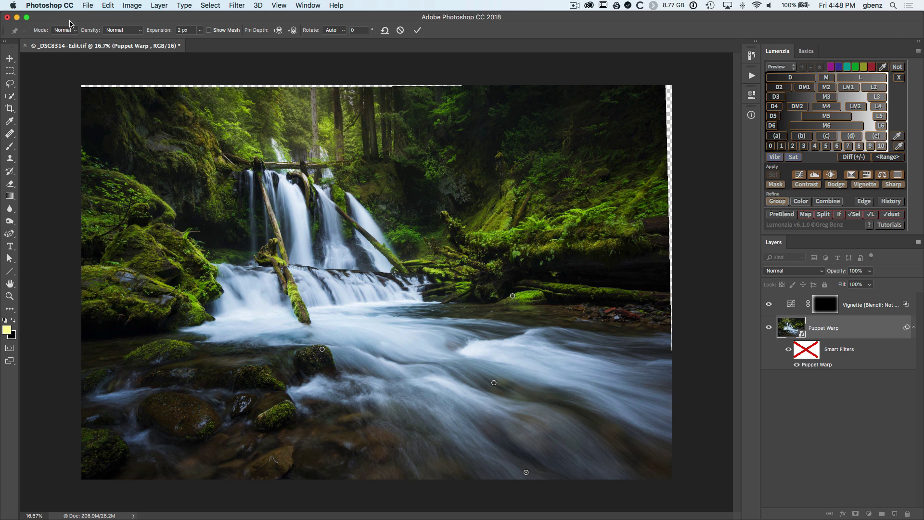
left_click(111, 30)
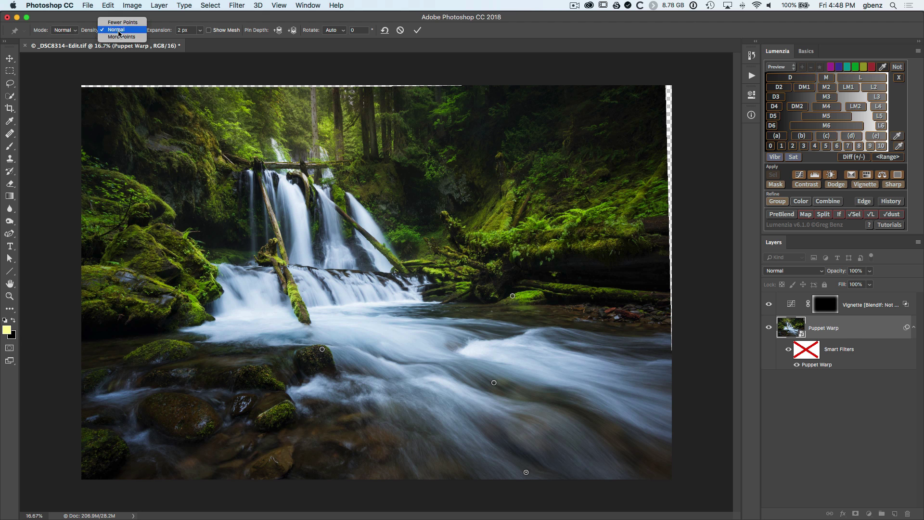
left_click(118, 32)
- Display the warp mesh, try the More Points density, hide the mesh and restore Normal density
left_click(209, 30)
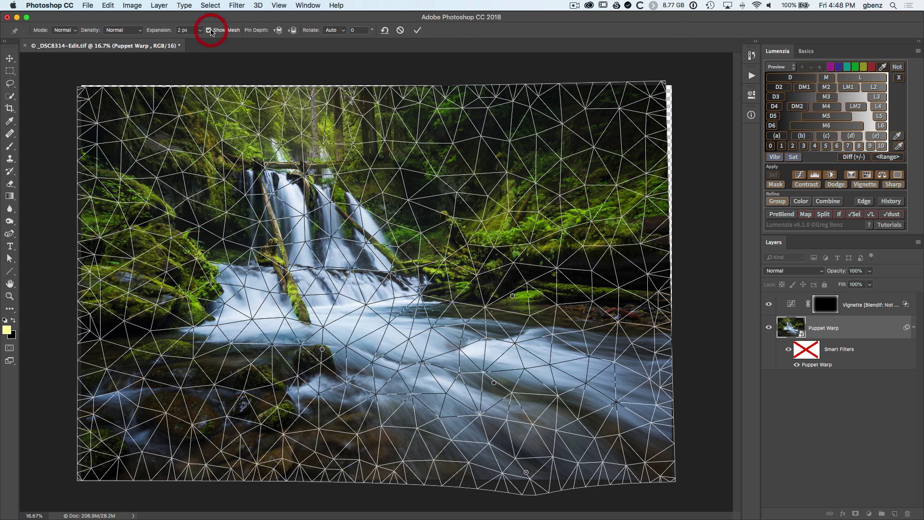
left_click(129, 32)
left_click(122, 38)
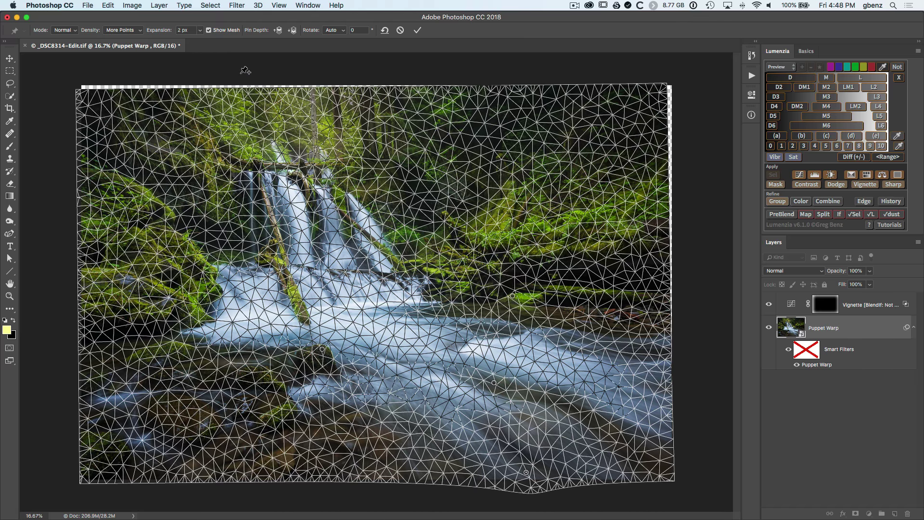
left_click(209, 30)
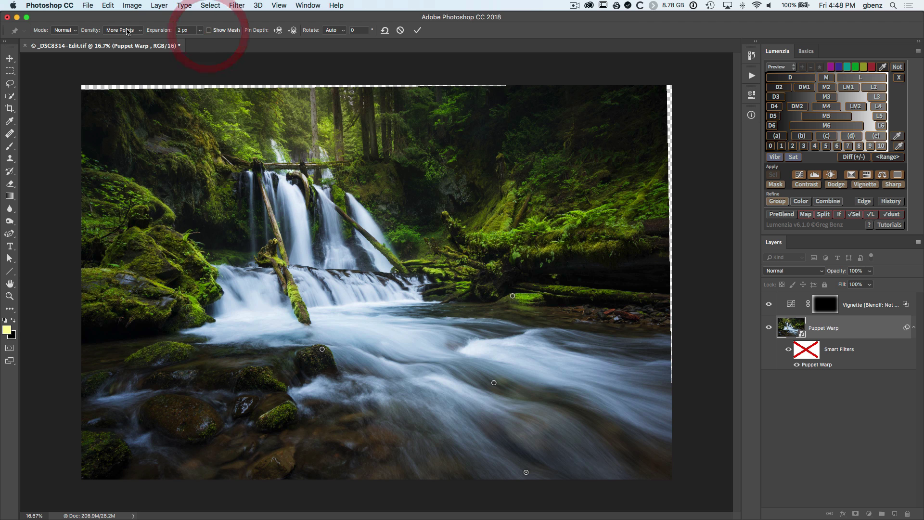
left_click(123, 31)
left_click(126, 26)
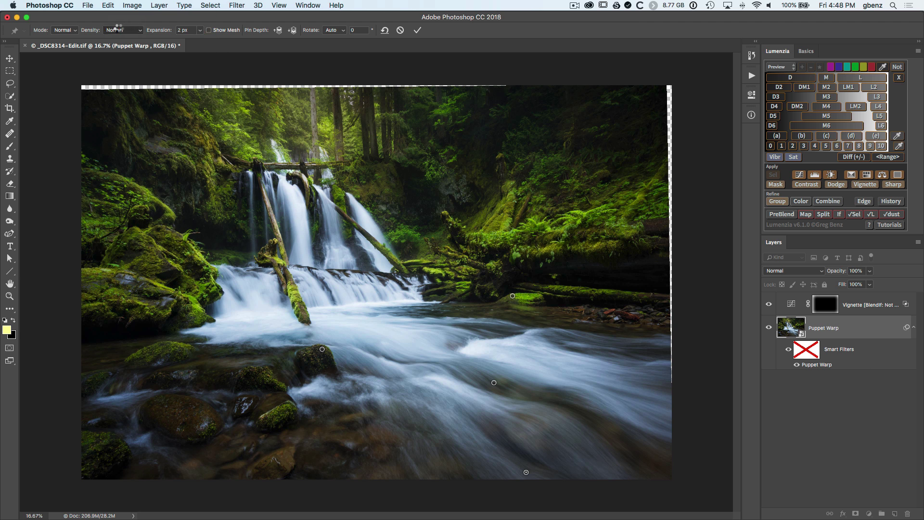
- Set the mesh density to More Points and add a second pin on the rock just below its existing pin
left_click(330, 356)
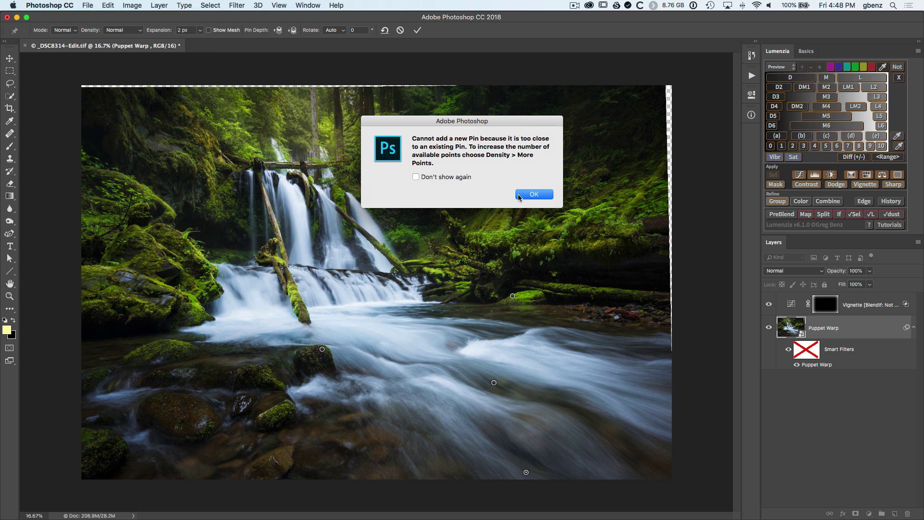
left_click(523, 195)
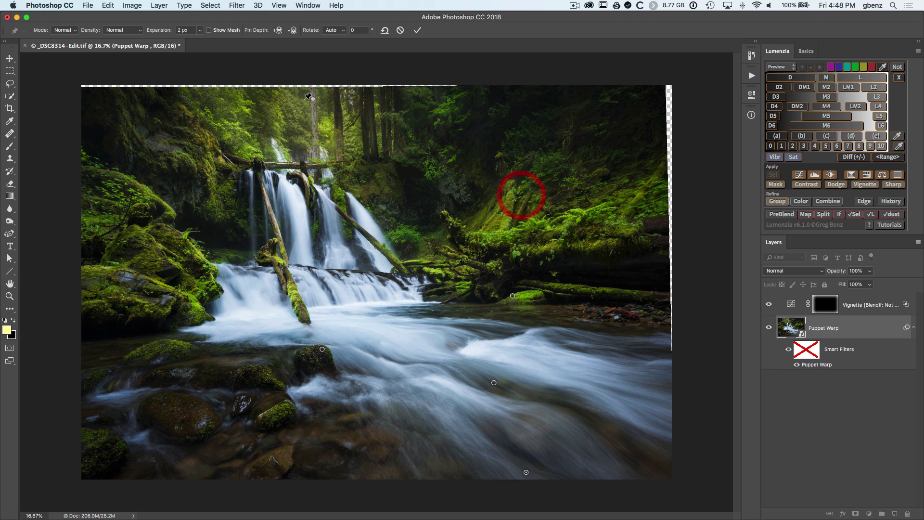
left_click(136, 31)
left_click(121, 37)
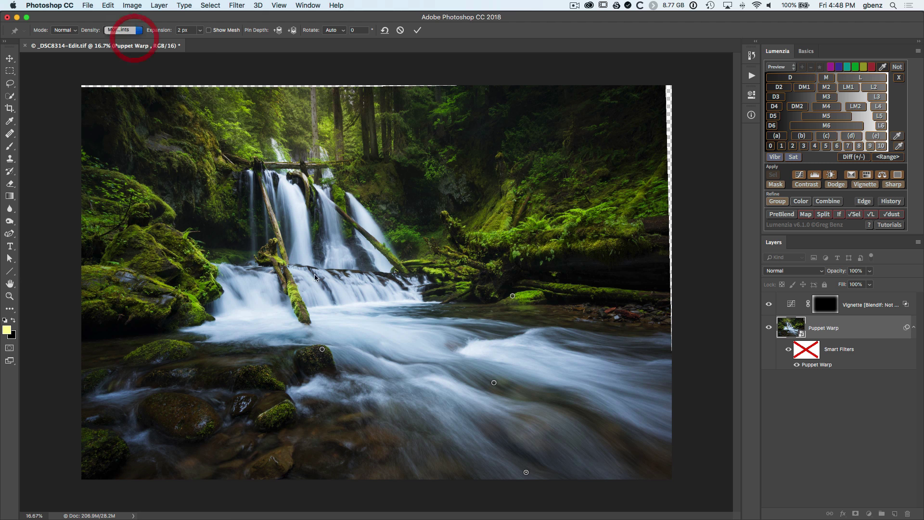
left_click(327, 360)
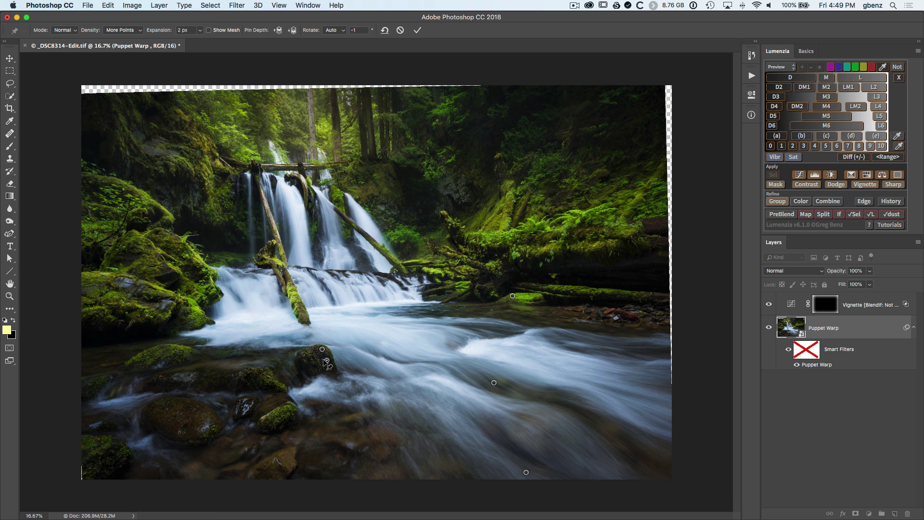
- Return the warp mesh density to Normal and remove all existing pins from the photo
left_click(110, 33)
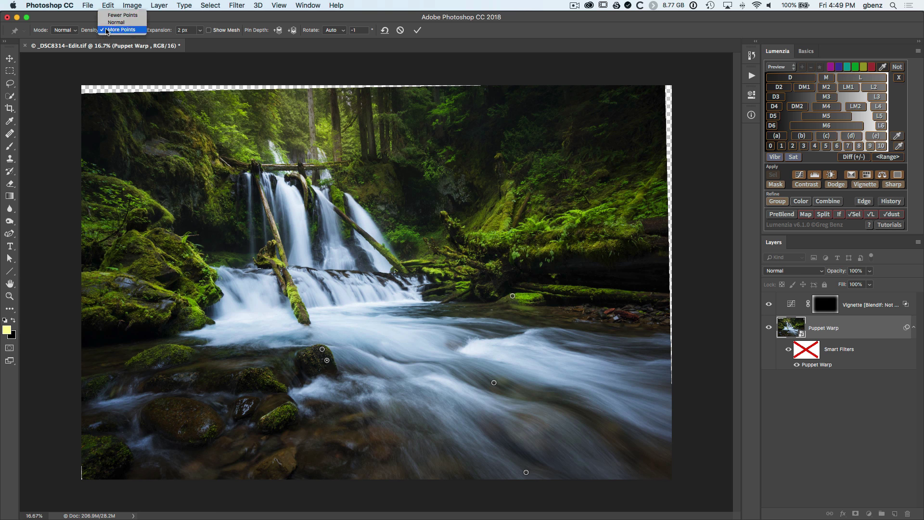
left_click(113, 21)
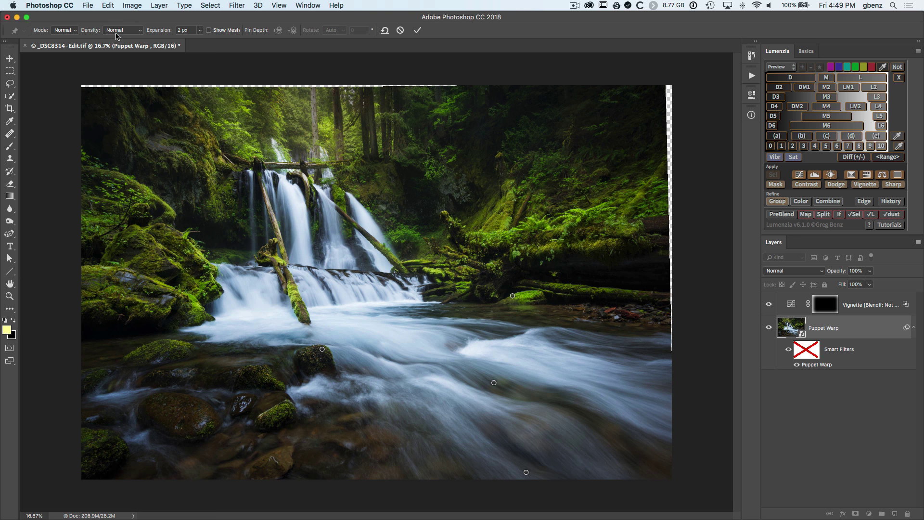
left_click(62, 30)
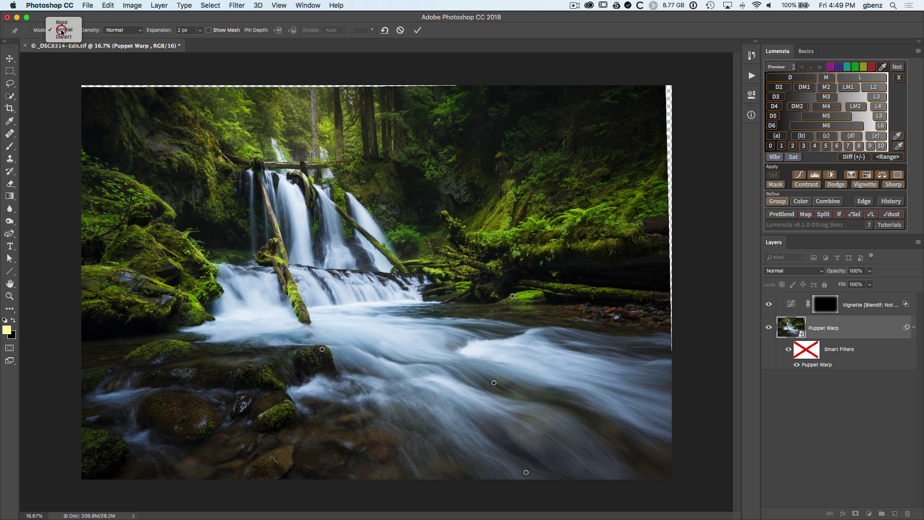
left_click(104, 30)
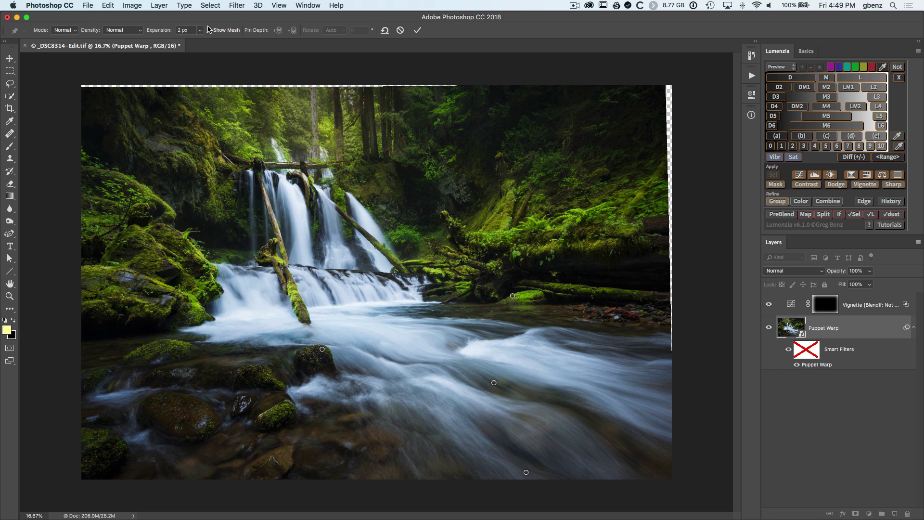
left_click(385, 30)
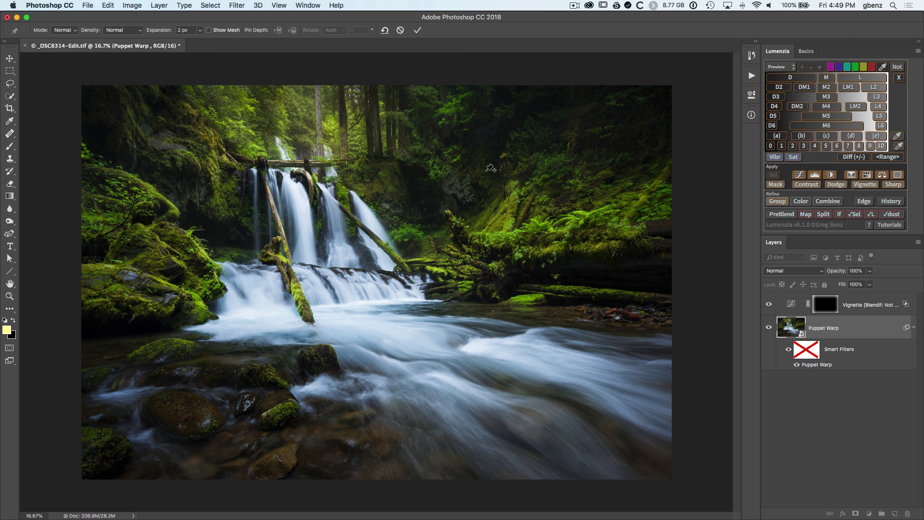
- Place a row of Puppet Warp pins along the river's far bank, from the photo's right edge to beside the waterfall's base
left_click(669, 328)
left_click(640, 325)
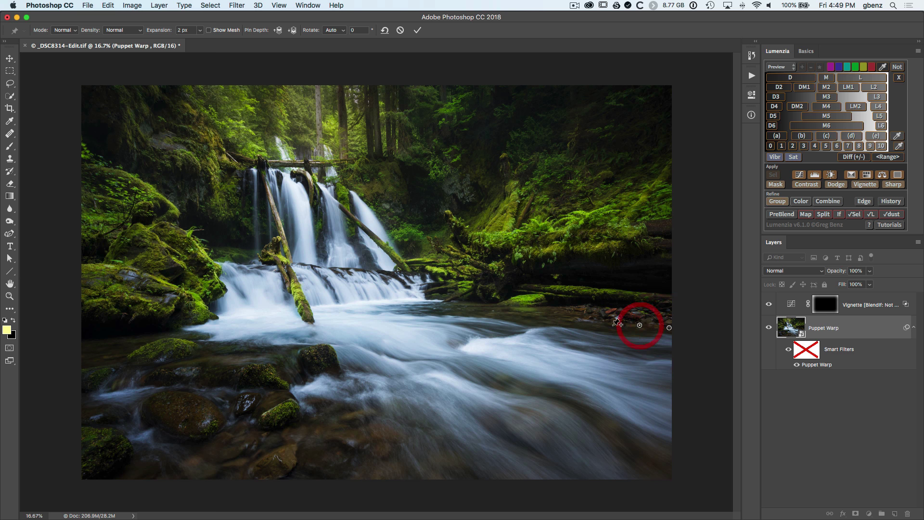
left_click(598, 323)
left_click(567, 320)
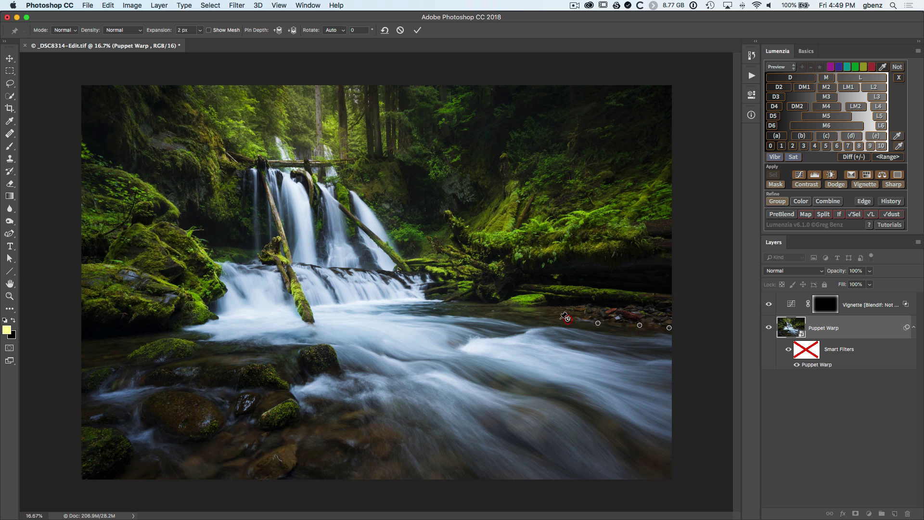
left_click(535, 312)
left_click(502, 307)
left_click(469, 303)
left_click(442, 298)
left_click(416, 299)
left_click(527, 195)
left_click(417, 298)
- Continue the pin row across the waterfall's base, ending at the tip of the fallen log
left_click(380, 298)
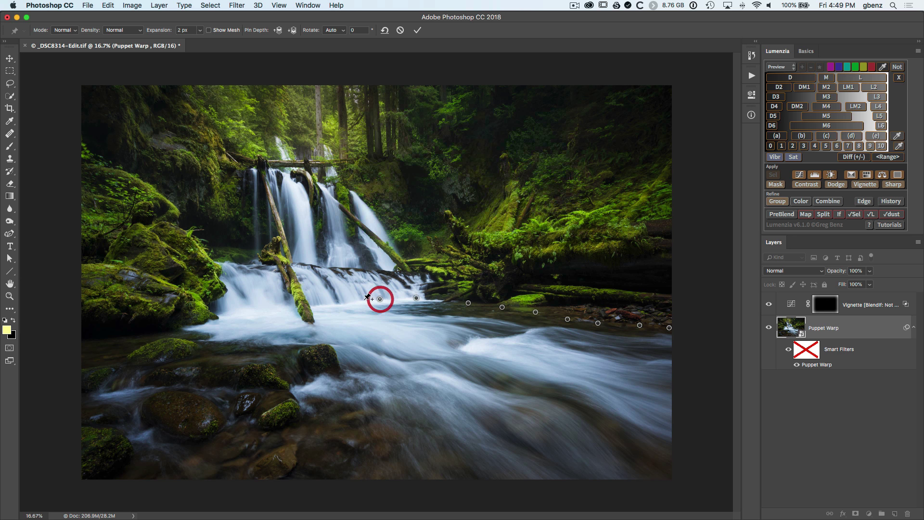
left_click(340, 302)
left_click(307, 305)
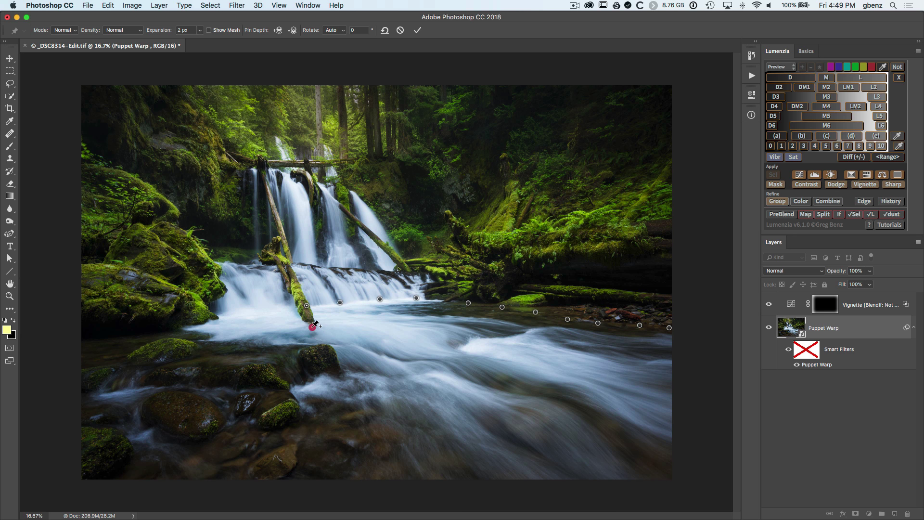
left_click(312, 327)
- Pin the foreground rocks along the river's near bank down to the photo's lower edge
left_click(329, 352)
left_click(311, 377)
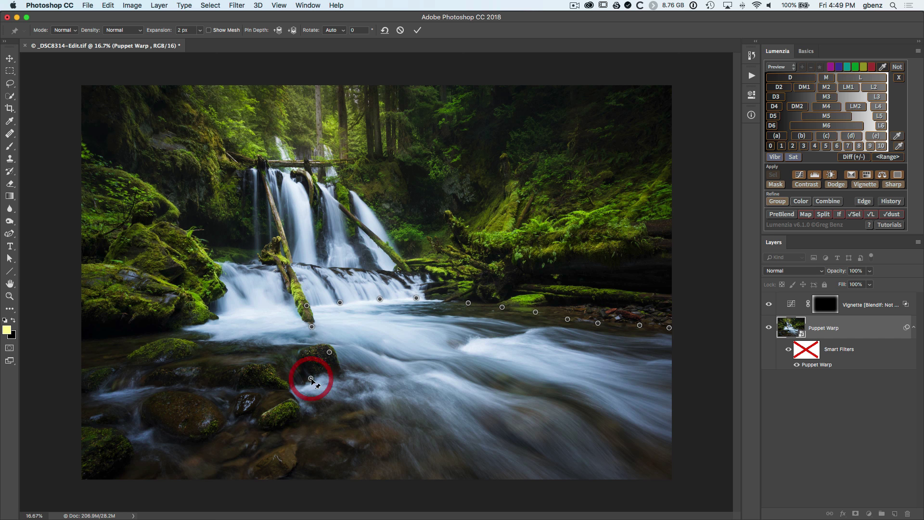
left_click(297, 408)
left_click(294, 451)
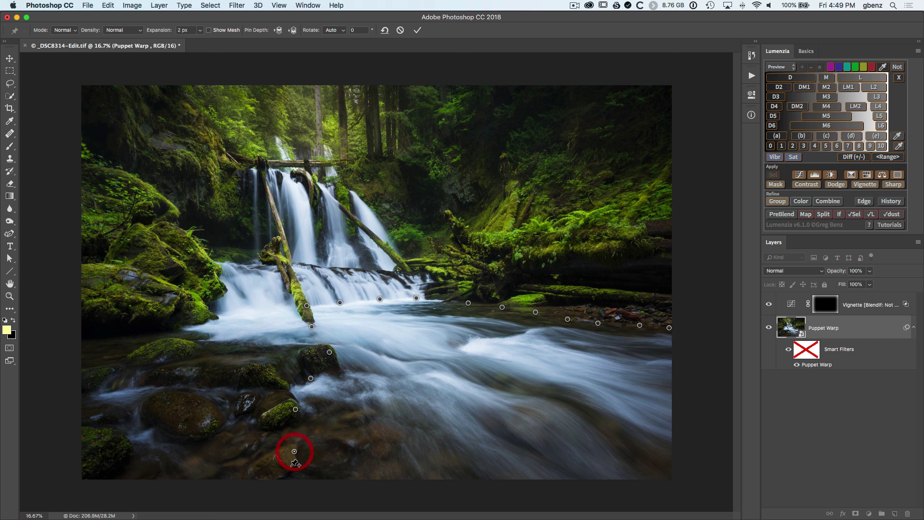
left_click(277, 478)
- Pull a new pin from the photo's right edge out past its lower-right corner, and shift another new pin in the lower river slightly left
key("super+minus")
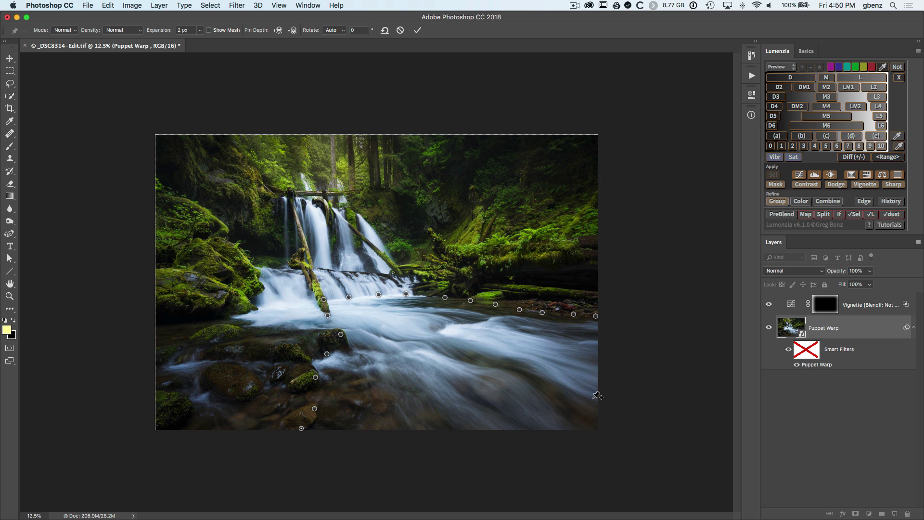
left_click_drag(597, 394, 680, 507)
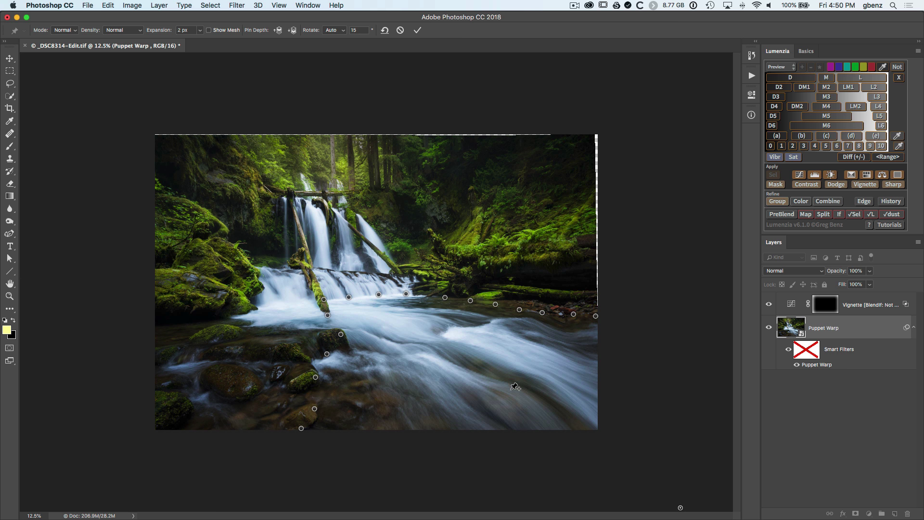
left_click(511, 416)
left_click_drag(511, 417, 486, 418)
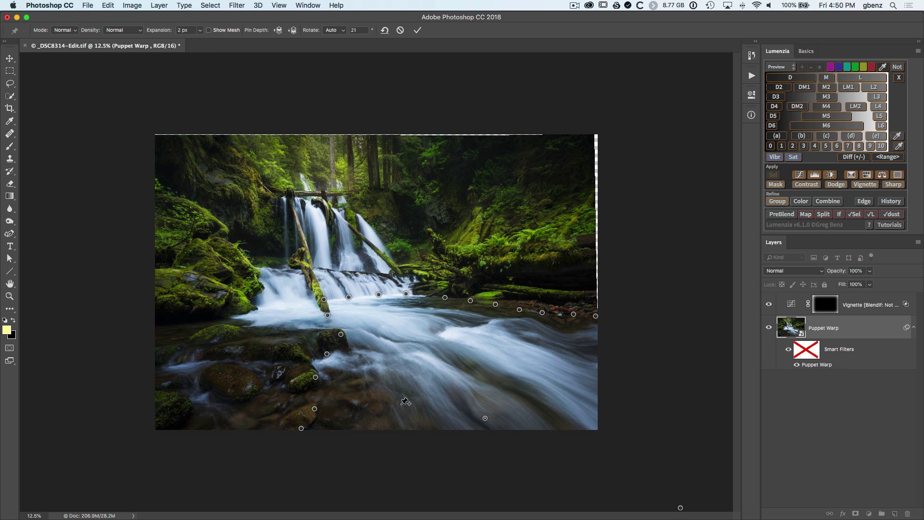
- Pull a new pin from the lower river to below the photo's lower edge, and delete the neighbouring pin inside the river
left_click_drag(408, 424, 362, 449)
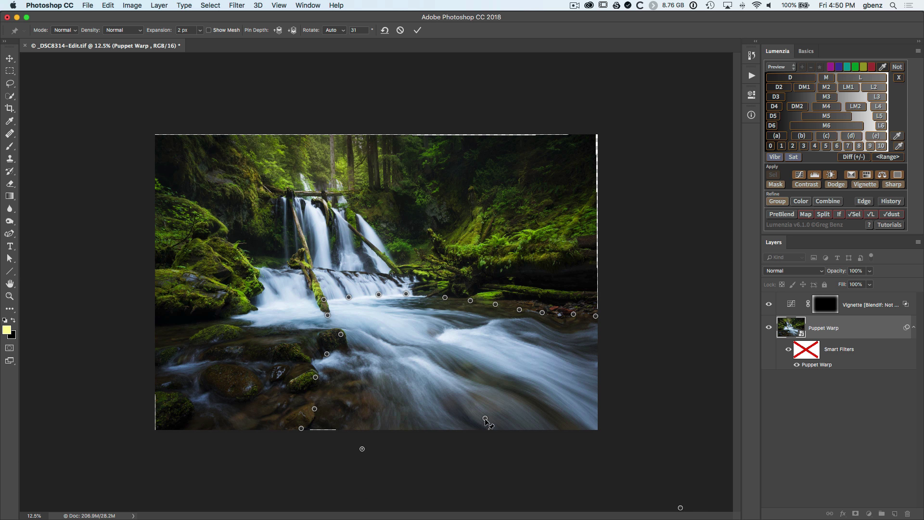
left_click_drag(486, 421, 481, 427)
key("BackSpace")
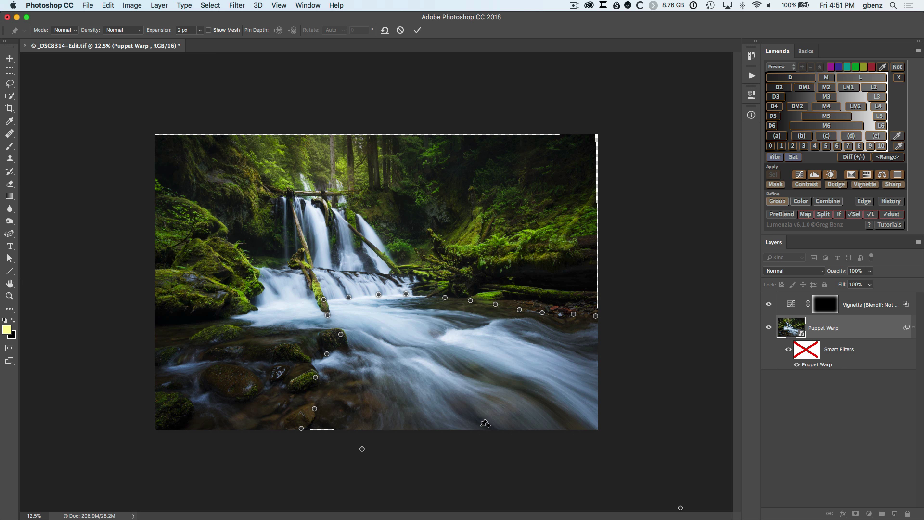
- Pull a replacement pin from the lower river past the photo's lower edge, and raise the pin beyond the lower-right corner slightly
left_click_drag(475, 423, 473, 444)
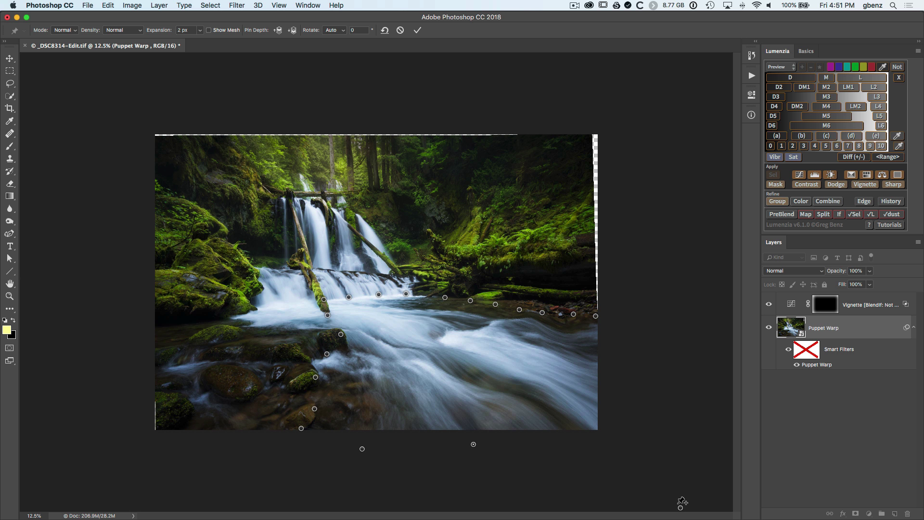
left_click_drag(679, 508, 679, 491)
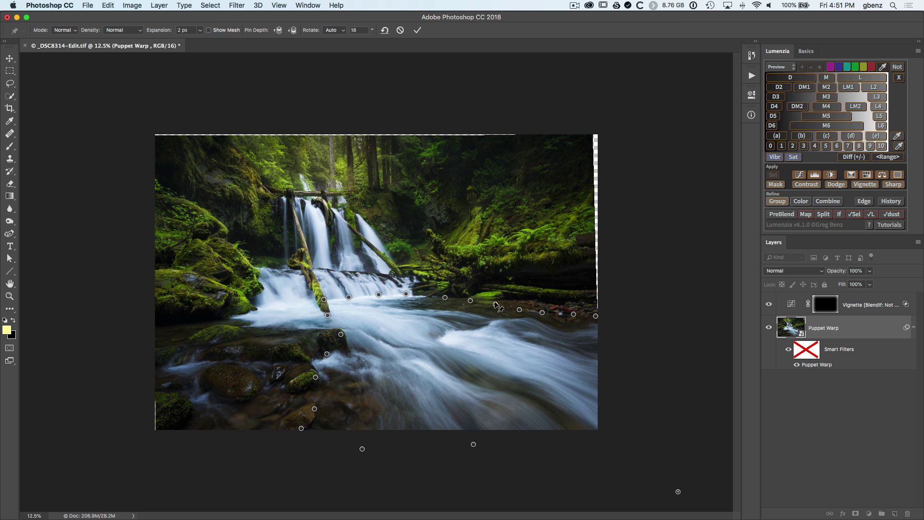
- Fine-tune the pins along the far bank and add a pin in the water just below them
left_click_drag(496, 304, 496, 301)
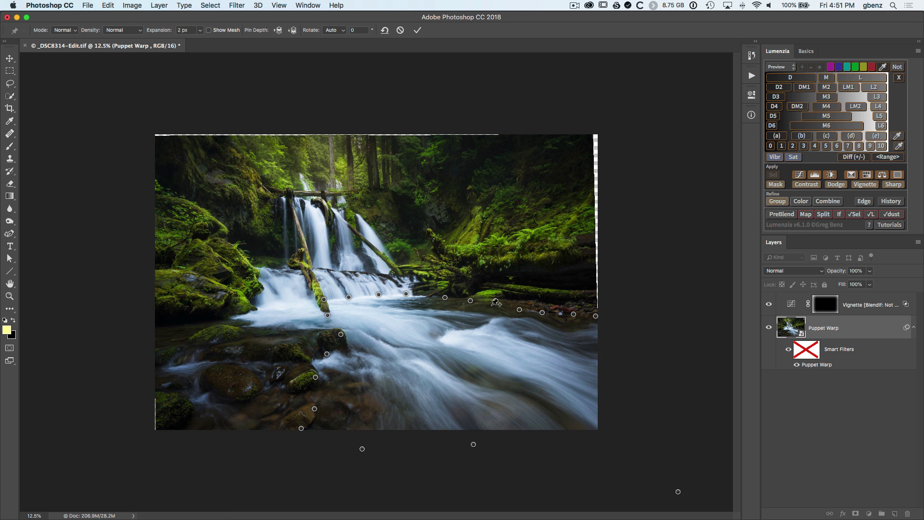
left_click(519, 309)
left_click_drag(573, 312, 575, 311)
left_click_drag(575, 310, 561, 329)
left_click(562, 333)
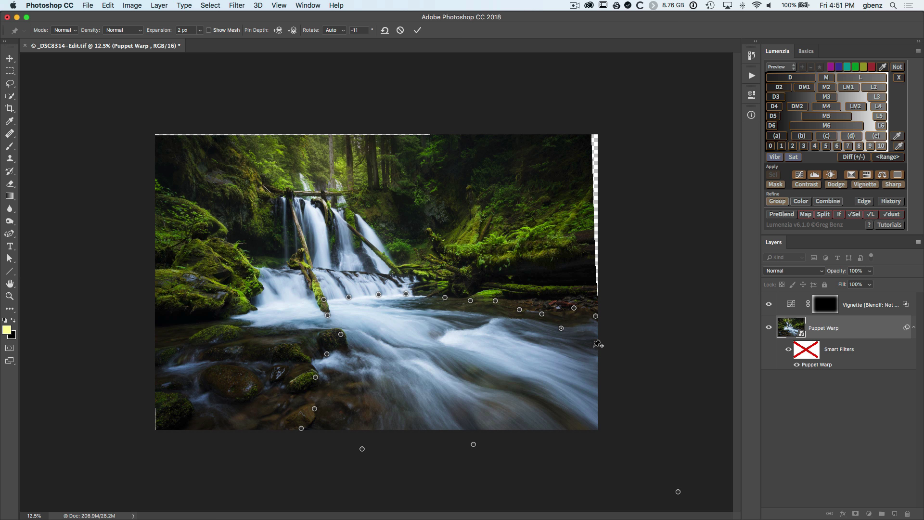
- Pull a new pin from the river's edge outward past the photo's right side, and apply the Puppet Warp
left_click(597, 345)
left_click_drag(598, 344, 611, 357)
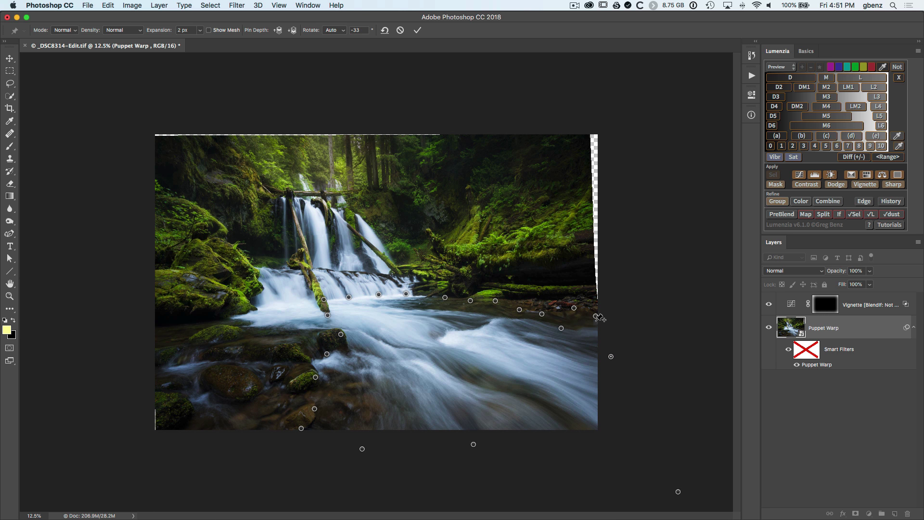
left_click_drag(596, 316, 607, 319)
key("super+z")
left_click(417, 32)
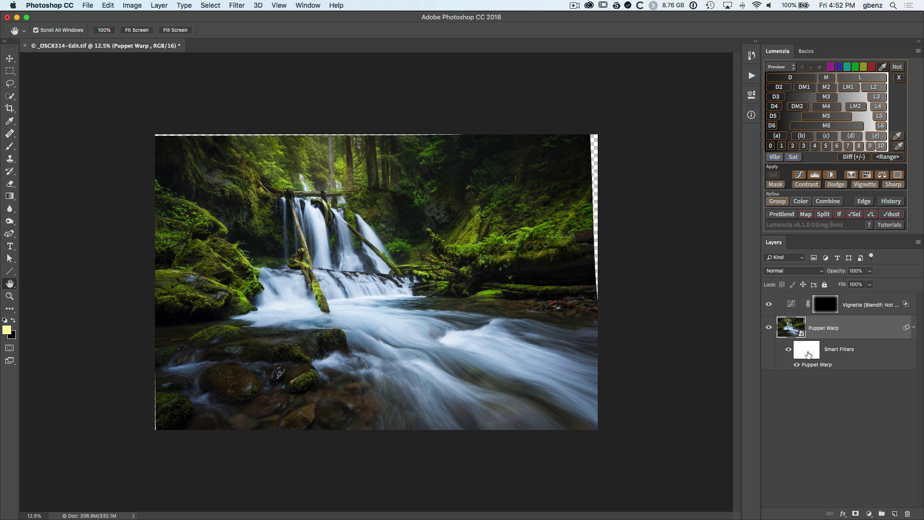
- Invert the Puppet Warp's filter mask to black and set the Brush tool's flow to 5%
left_click(808, 354)
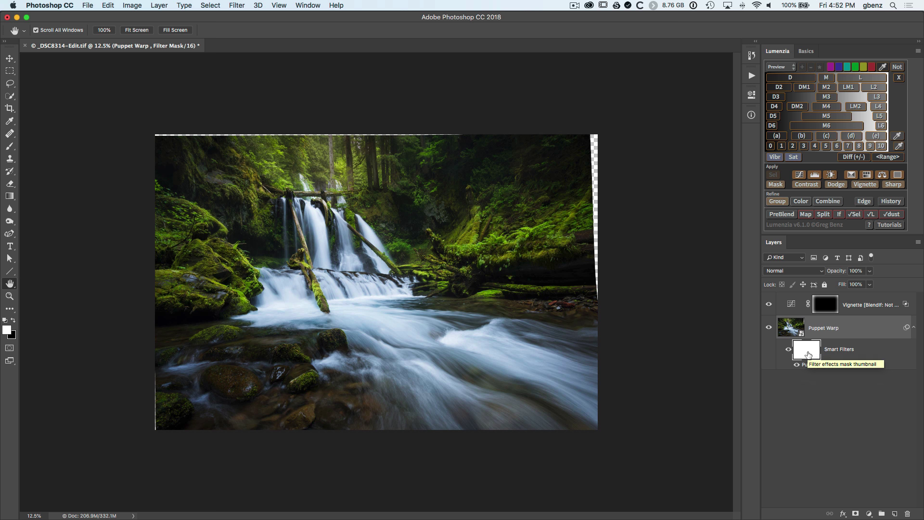
key("super+i")
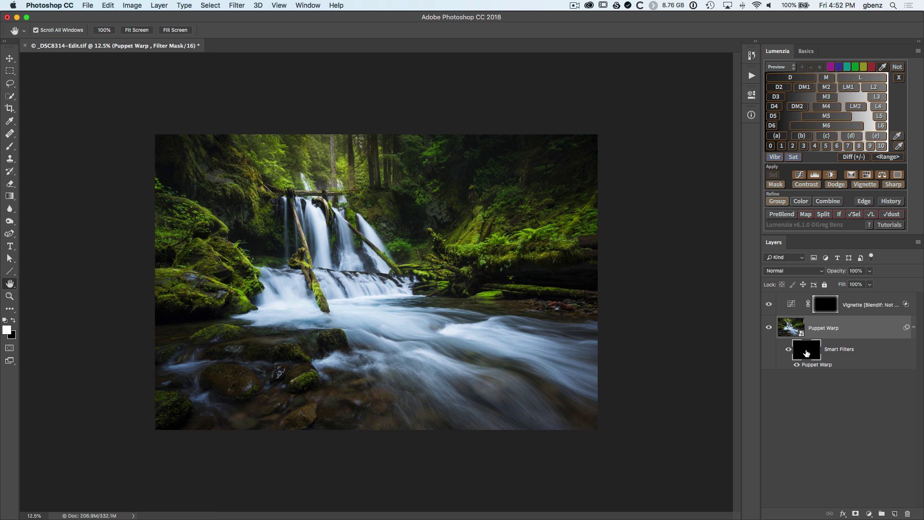
key("b")
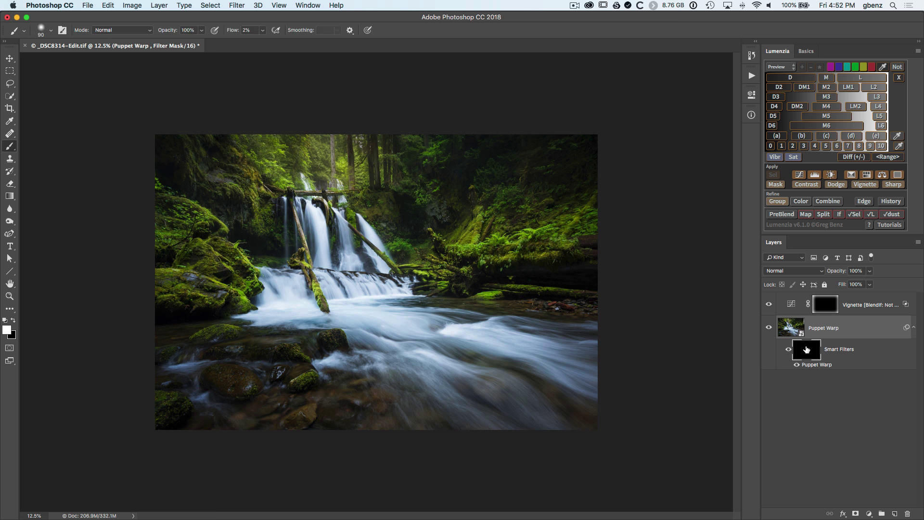
left_click(249, 30)
type("5")
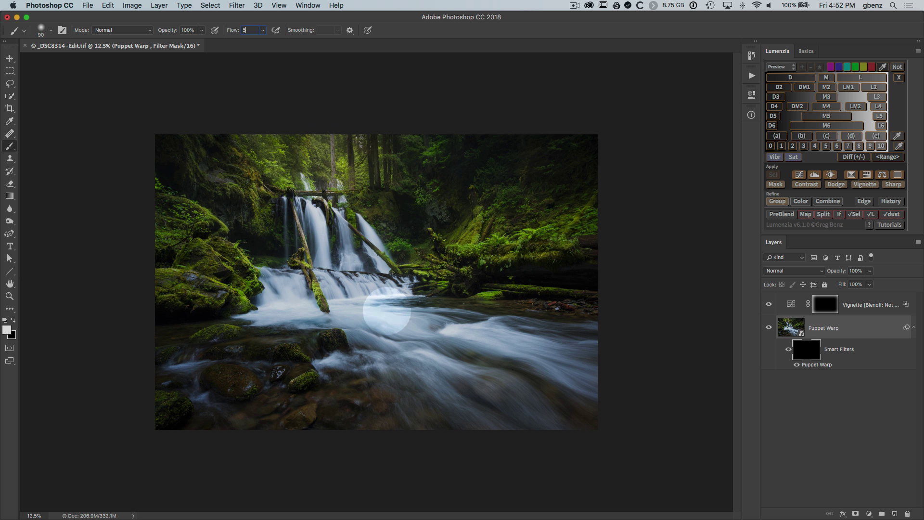
key("Return")
- Enlarge the brush and paint white over the river on the filter mask to reveal the warp there
key("bracketright")
key("bracketright")
key("bracketright")
key("bracketright")
key("bracketright")
key("bracketright")
key("bracketright")
key("bracketright")
key("bracketright")
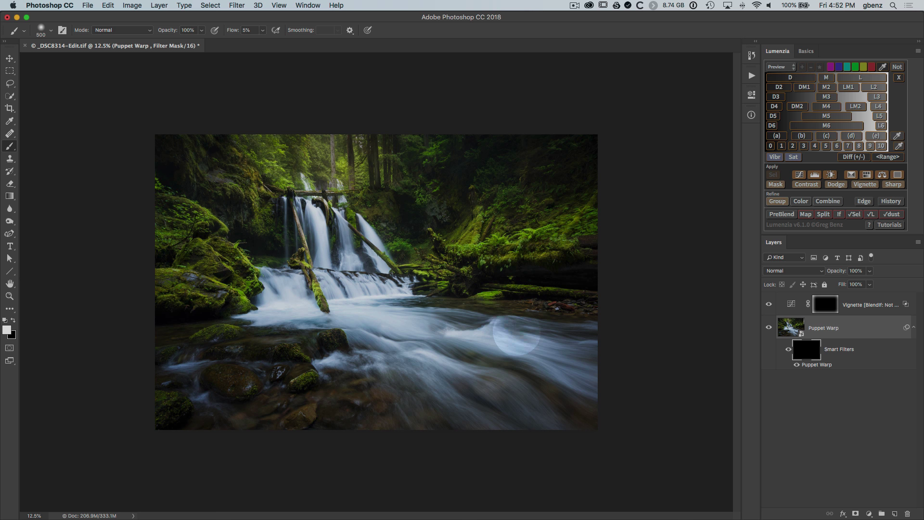
key("bracketright")
key("bracketright")
key("bracketright")
key("bracketright")
mouse_move(503, 340)
left_mouse_down()
mouse_move(471, 351)
mouse_move(573, 409)
mouse_move(533, 413)
mouse_move(460, 394)
mouse_move(412, 404)
mouse_move(421, 394)
mouse_move(411, 379)
left_mouse_up()
- Reduce the brush to 500 px and paint more white over the middle of the river on the filter mask
key("bracketleft")
key("bracketleft")
key("bracketleft")
key("bracketleft")
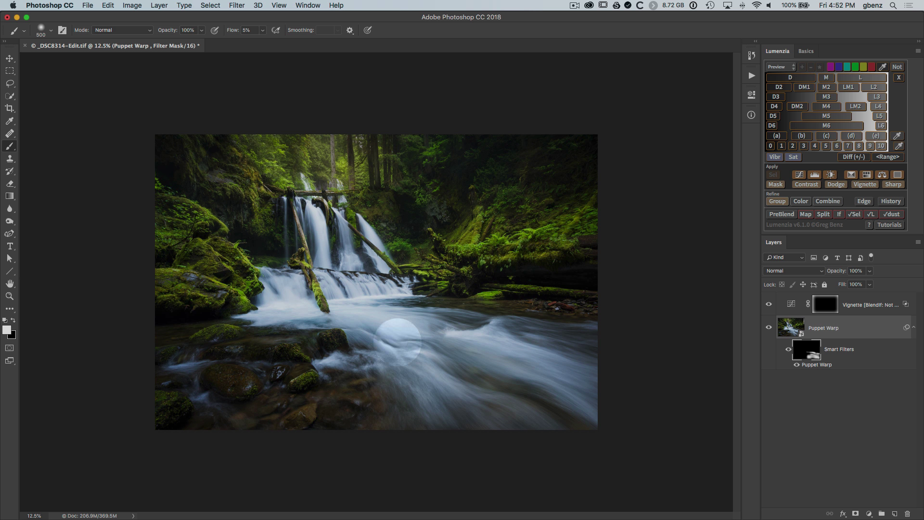
mouse_move(472, 359)
left_mouse_down()
mouse_move(427, 331)
mouse_move(484, 334)
left_mouse_up()
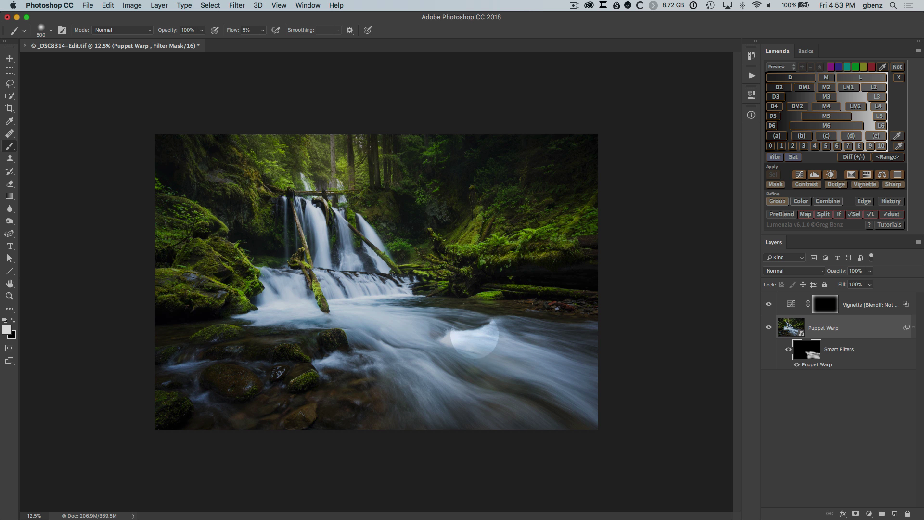
- Reduce the brush to 125 px for finer painting on the filter mask
key("bracketleft")
key("bracketleft")
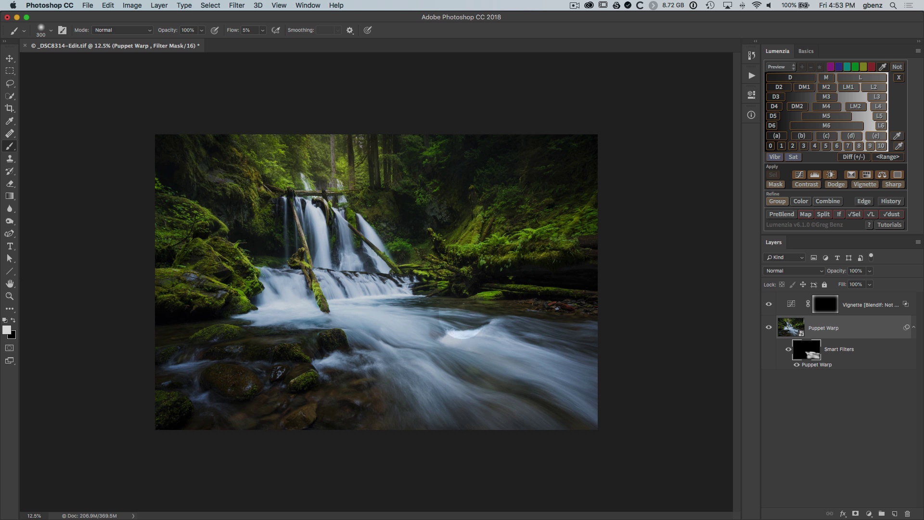
key("bracketleft")
key("bracketleft")
key("bracketleft")
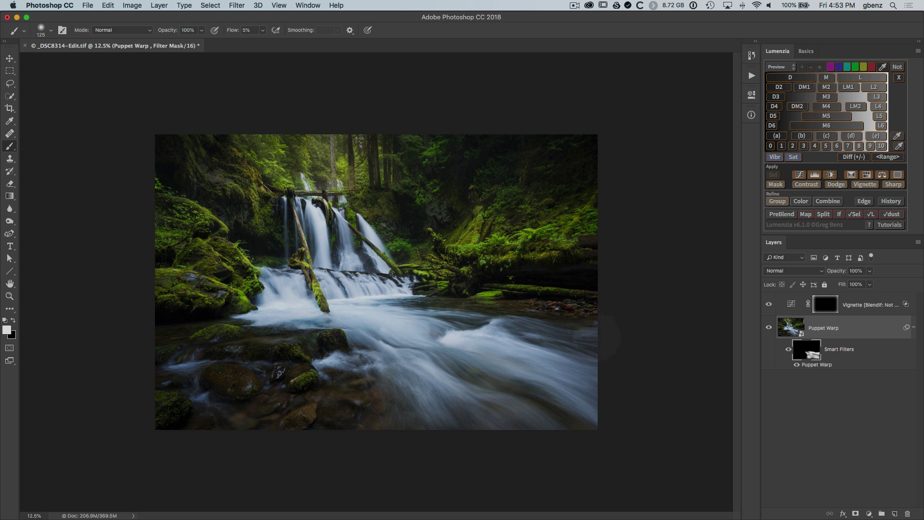
- Enlarge the brush to 600 px and fill in the river area on the filter mask with white
key("bracketright")
key("bracketright")
key("bracketright")
key("bracketright")
key("bracketright")
key("bracketright")
key("bracketright")
key("bracketright")
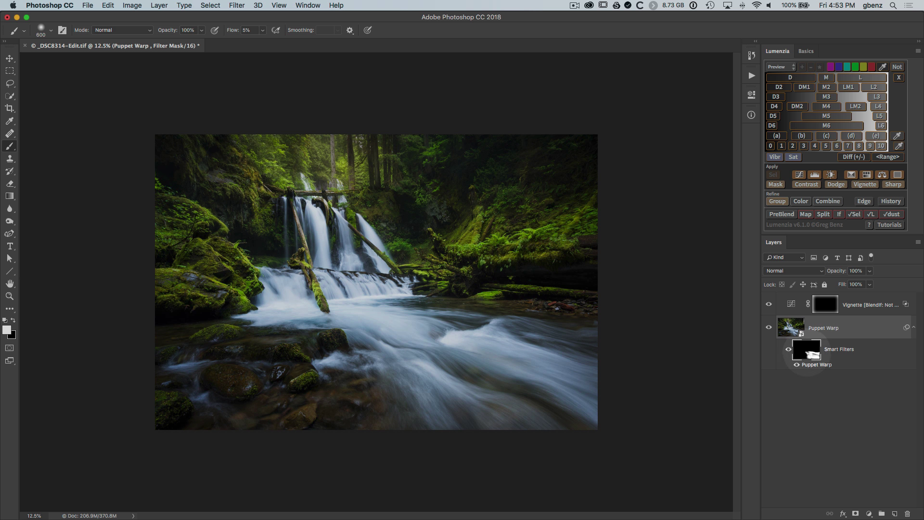
- Temporarily disable the filter mask to compare the unmasked warp, and enable it again
left_click(806, 350, "shift")
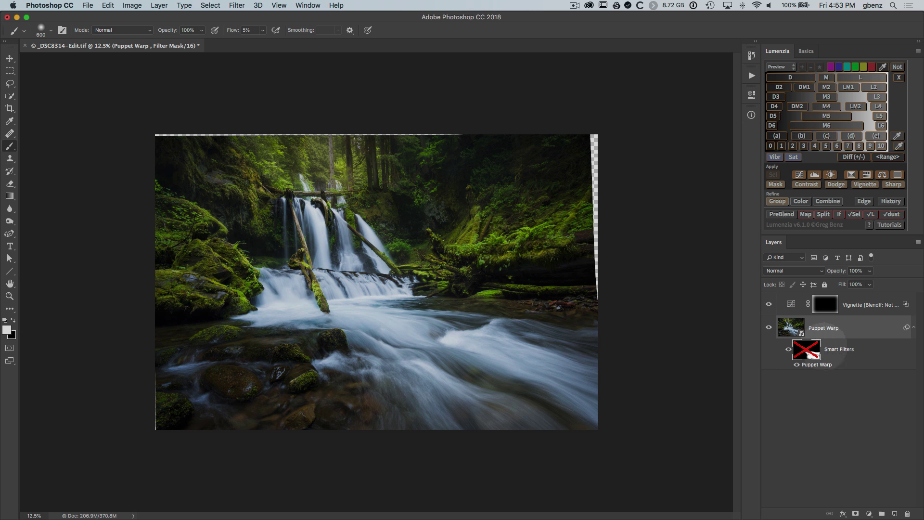
left_click(808, 349, "shift")
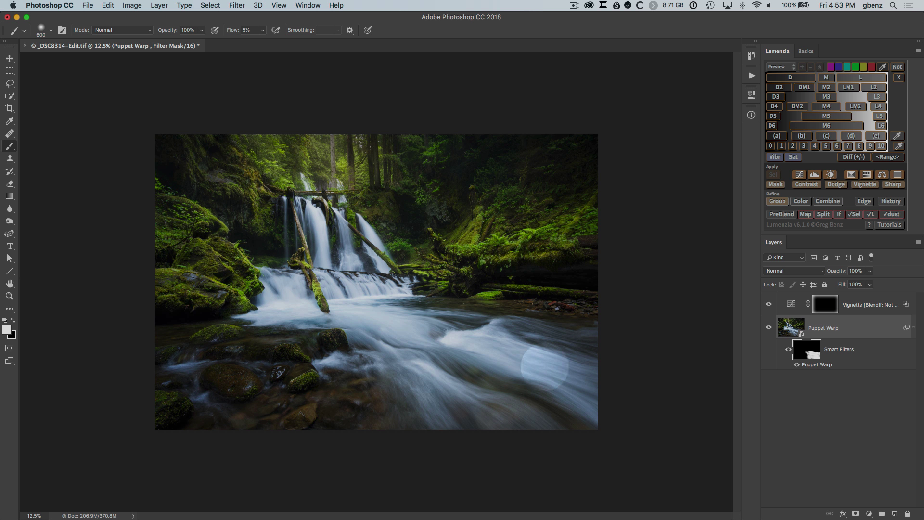
- Reduce the brush to 80 px and switch the painting colour to black for correcting the filter mask
key("bracketleft")
key("bracketleft")
key("bracketleft")
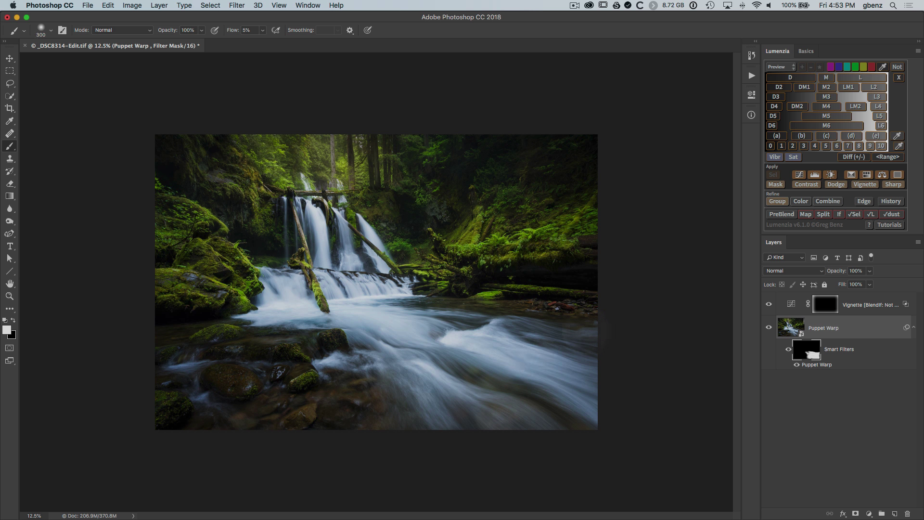
key("bracketleft")
key("x")
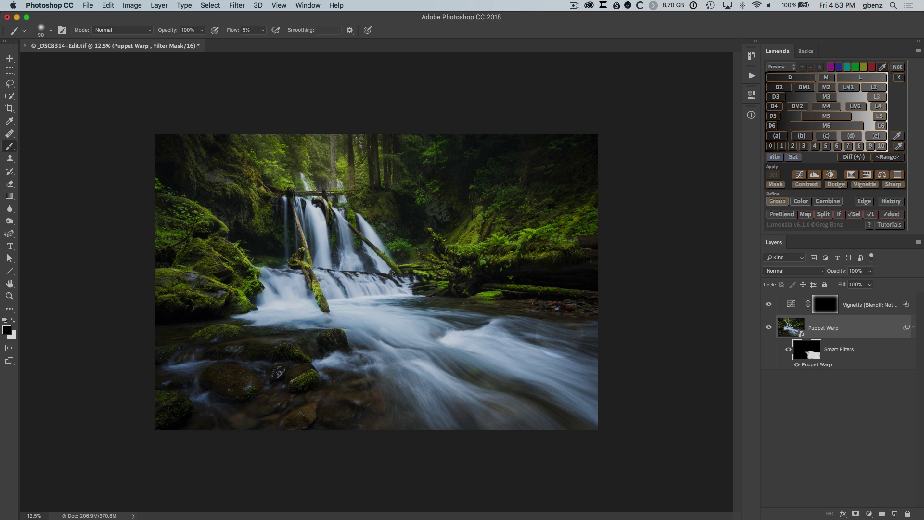
- Reopen the Puppet Warp filter, pull the pin at the photo's right edge beyond the canvas, and nudge the nearby river pin toward the upper left
key("super+plus")
key("super+plus")
key("super+plus")
key("super+plus")
scroll(376, 282, "right", 15)
scroll(376, 282, "down", 5)
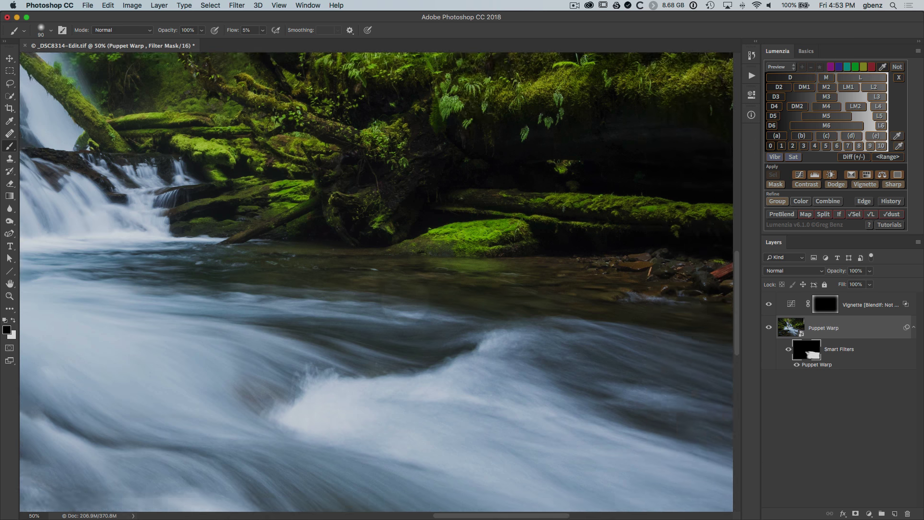
scroll(376, 282, "up", 3)
scroll(375, 282, "left", 2)
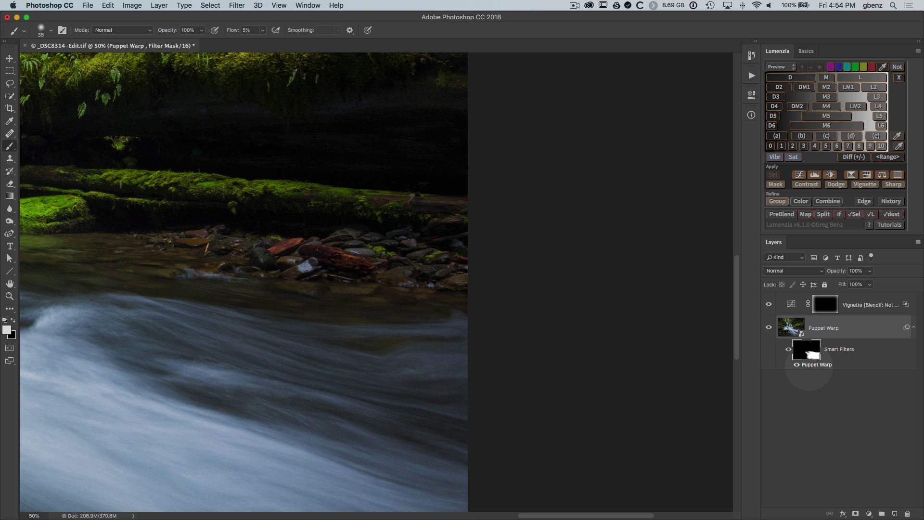
double_click(817, 364)
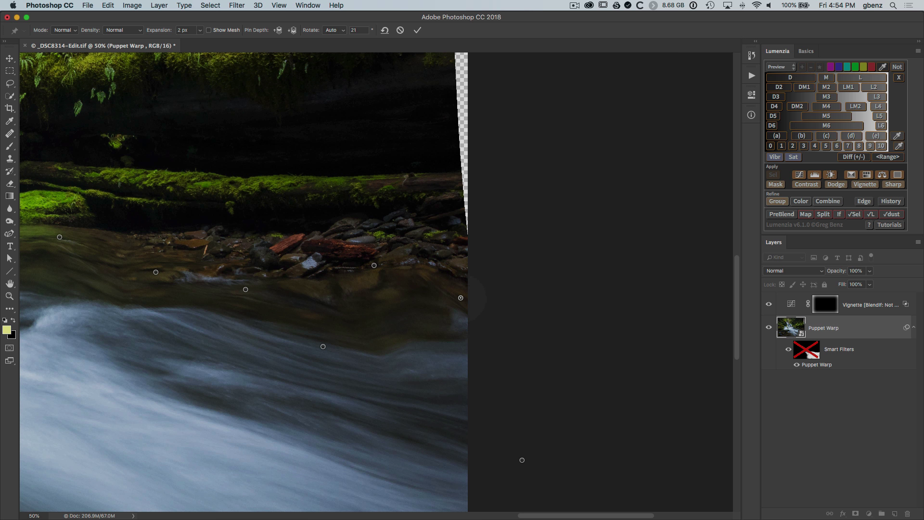
left_click_drag(460, 297, 605, 286)
left_click_drag(323, 346, 300, 335)
- Try to add extra warp pins where the river meets the photo's right edge, pulling one slightly outside the canvas
left_click(461, 358)
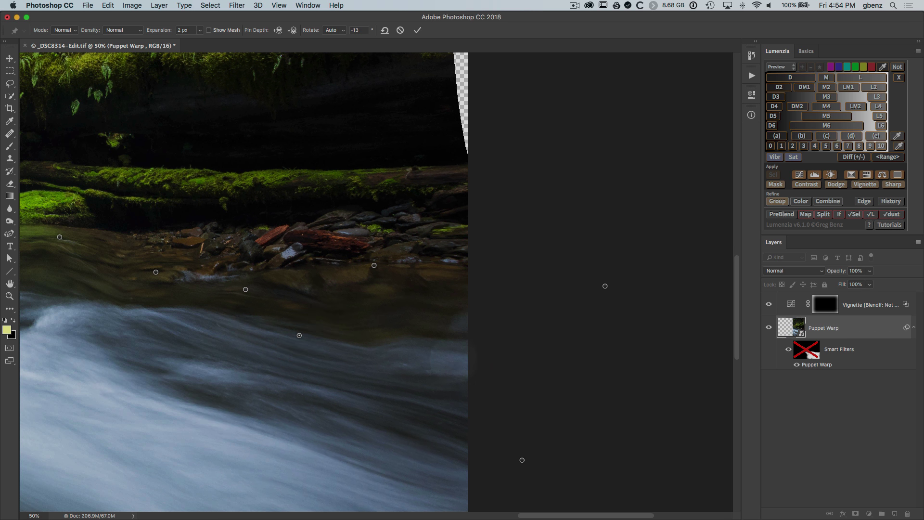
left_click_drag(461, 358, 480, 360)
left_click(465, 325)
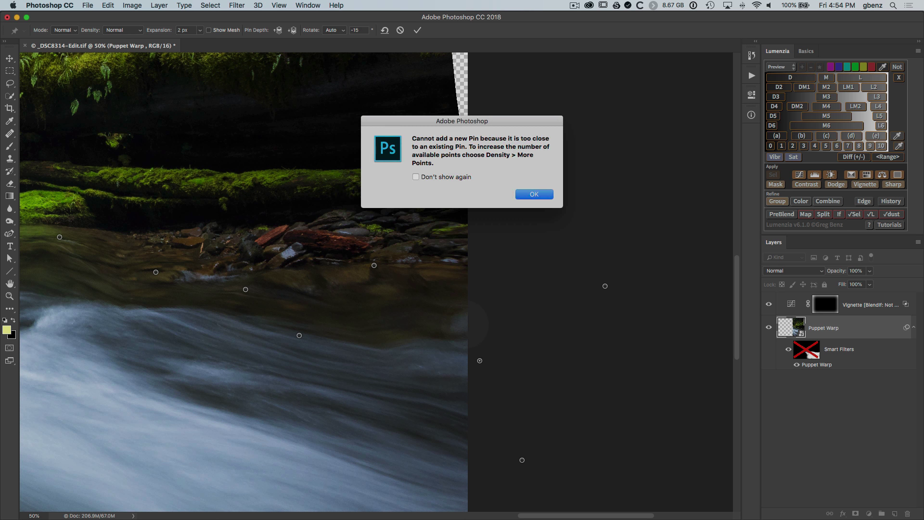
left_click(534, 194)
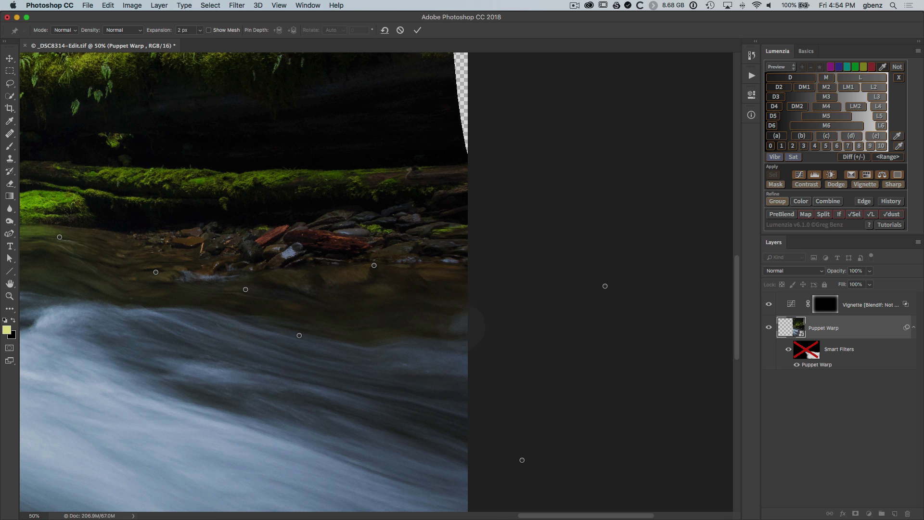
left_click(465, 326)
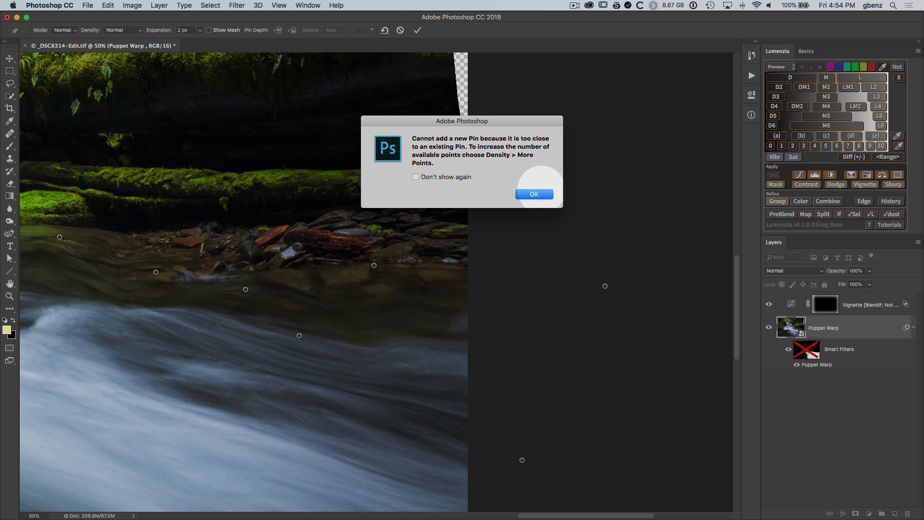
left_click(532, 198)
- Delete the upper warp pin outside the canvas and try to place a new one beside the river's right edge
left_click(605, 286)
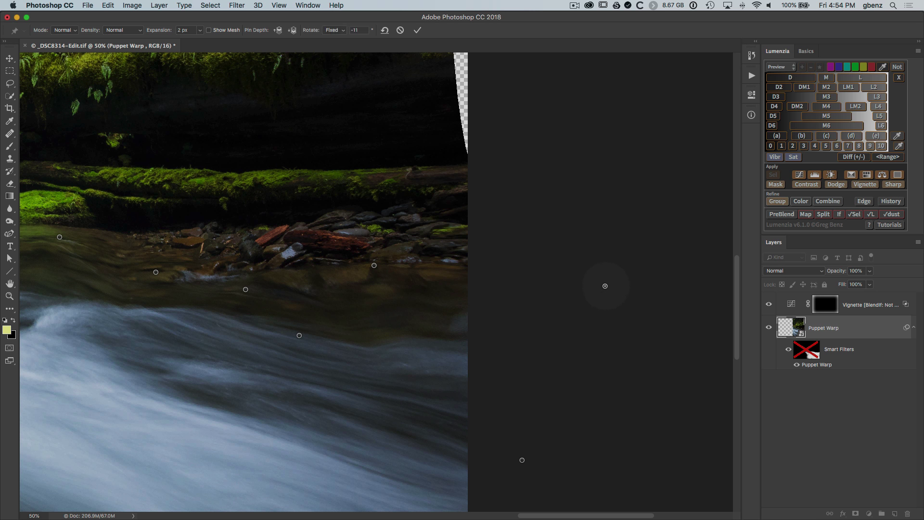
key("Delete")
left_click(477, 320)
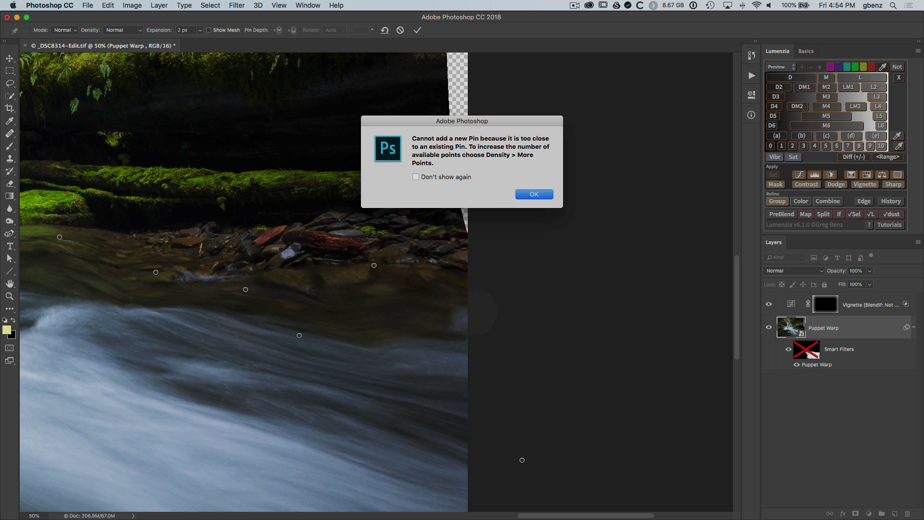
left_click(534, 194)
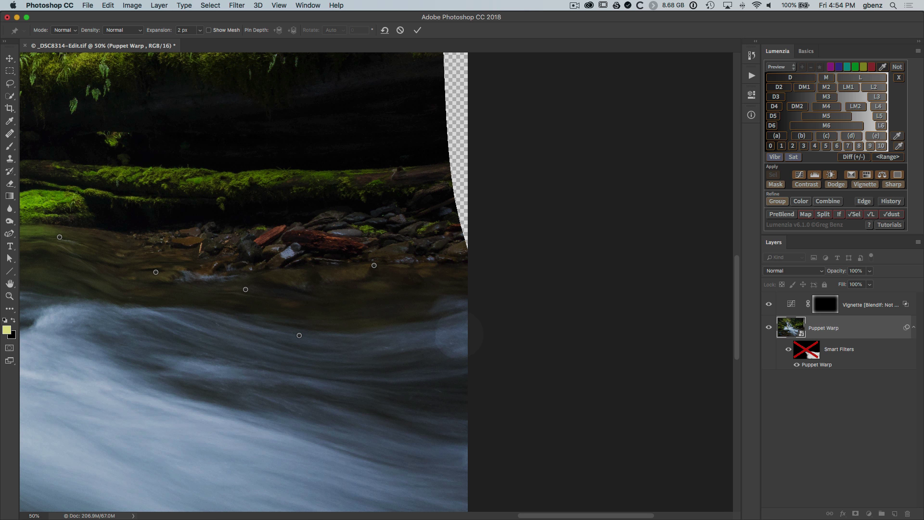
- Place a pin at the river's right edge, pull it well outside the canvas, shift the nearest river pin slightly toward the upper left, and apply the warp
left_click(476, 340)
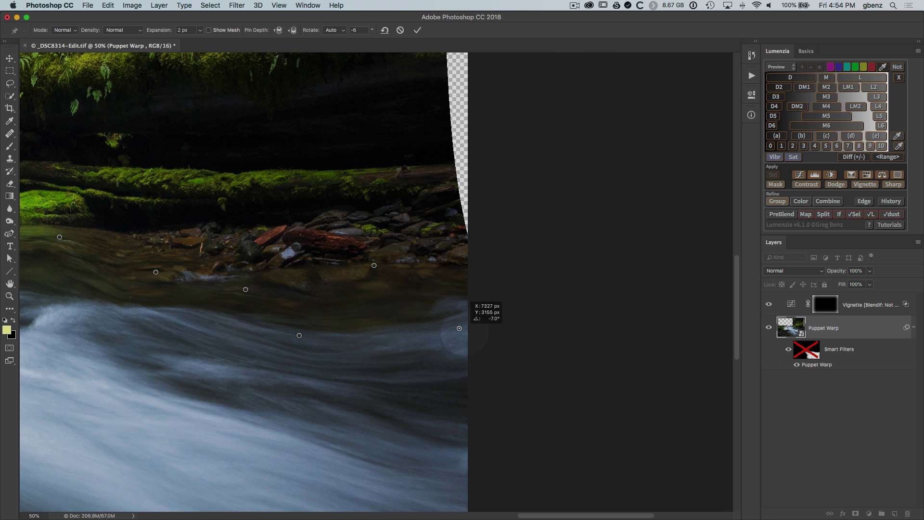
left_click_drag(476, 341, 593, 419)
left_click_drag(300, 335, 285, 326)
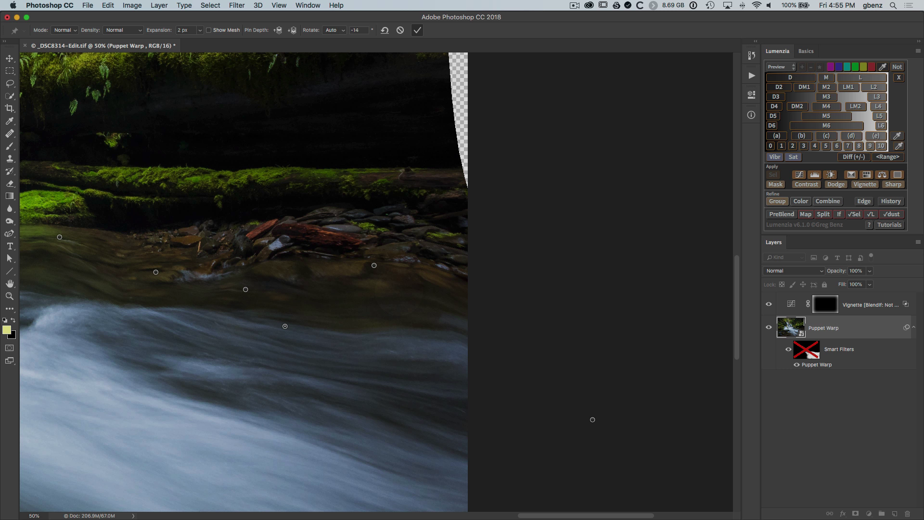
left_click(417, 30)
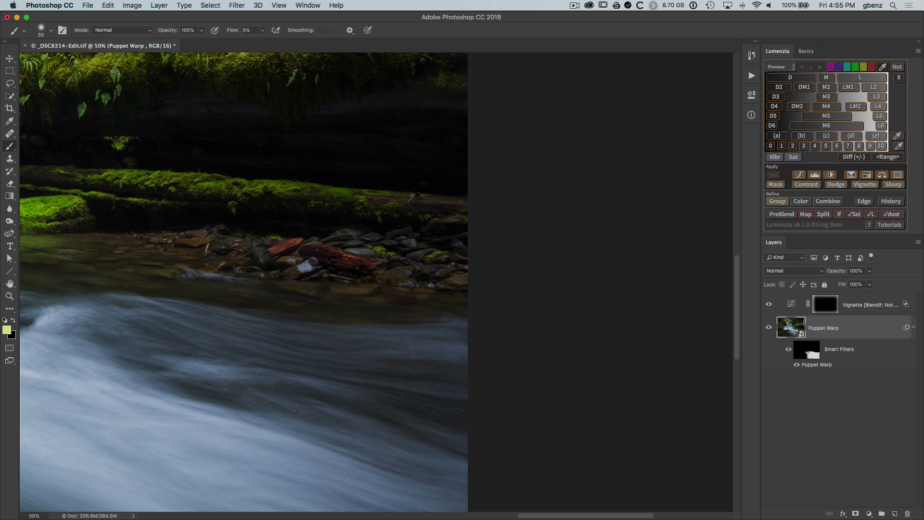
- Compare the river with the filter mask disabled and enabled, and with the Puppet Warp effect hidden and shown
left_click_drag(303, 332, 477, 357)
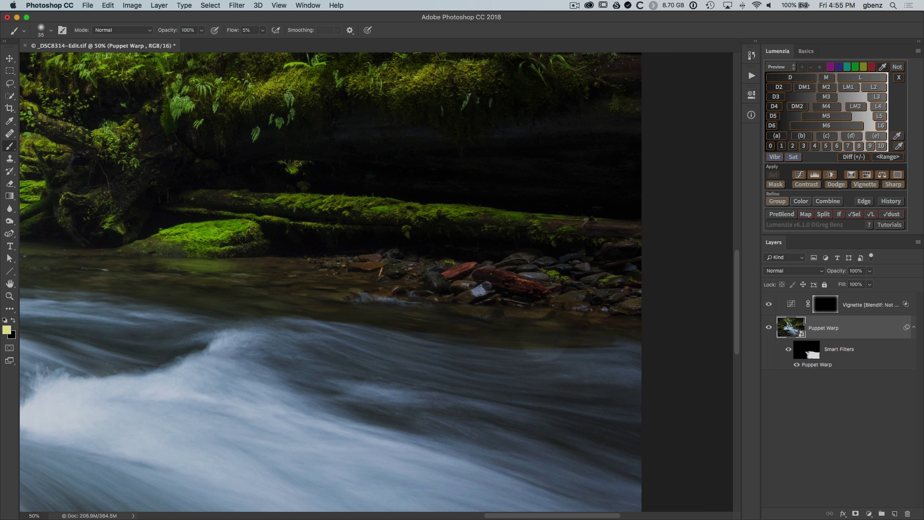
left_click(806, 350, "shift")
left_click(807, 350, "shift")
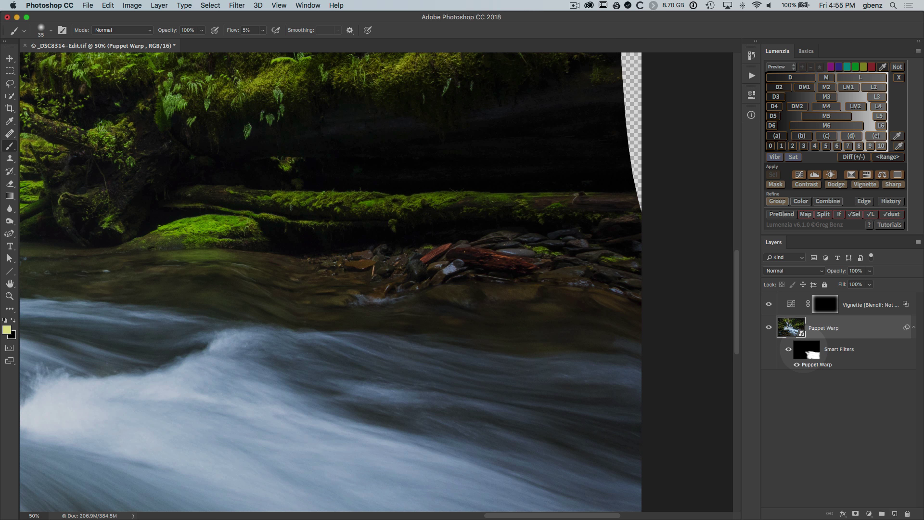
left_click(806, 349, "shift")
left_click(806, 349, "shift")
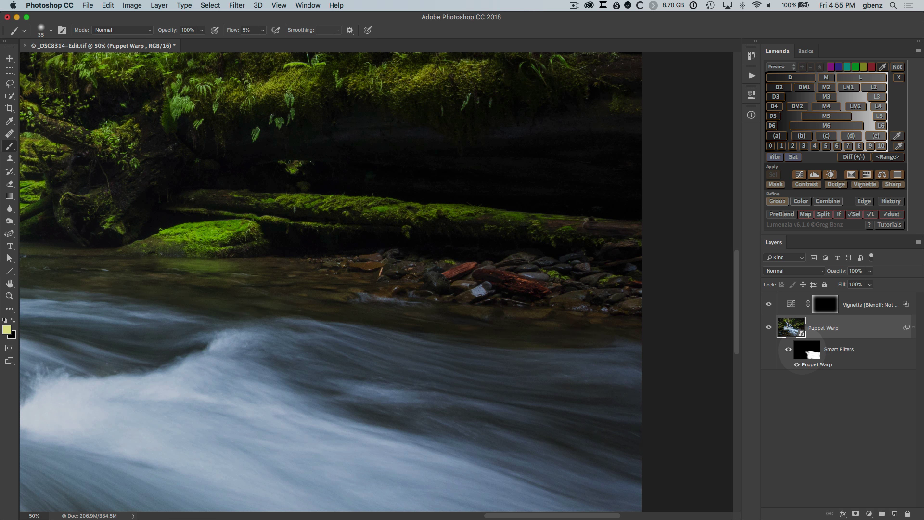
left_click(806, 349, "shift")
left_click(806, 349, "shift")
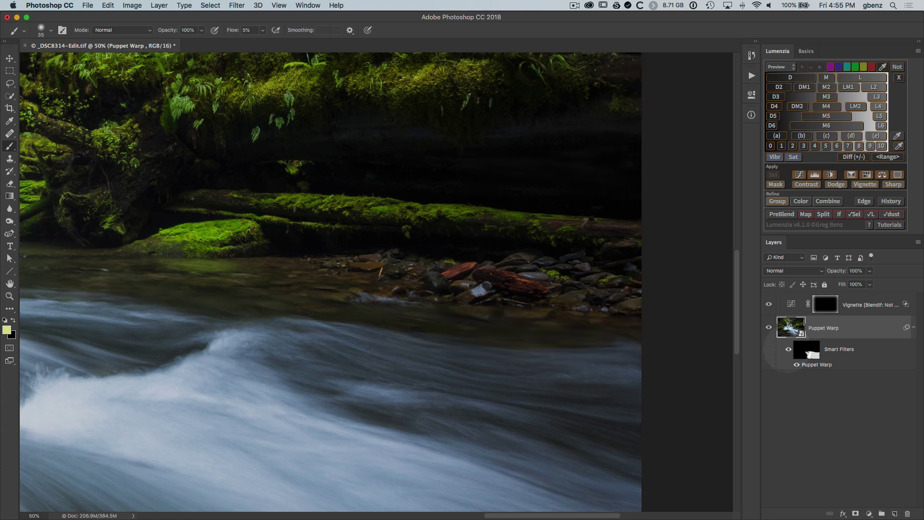
left_click(797, 364)
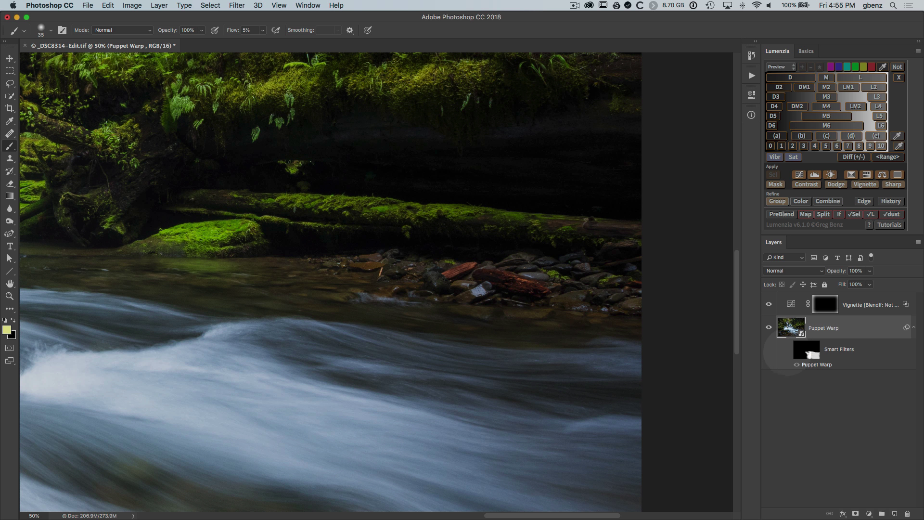
left_click(789, 349)
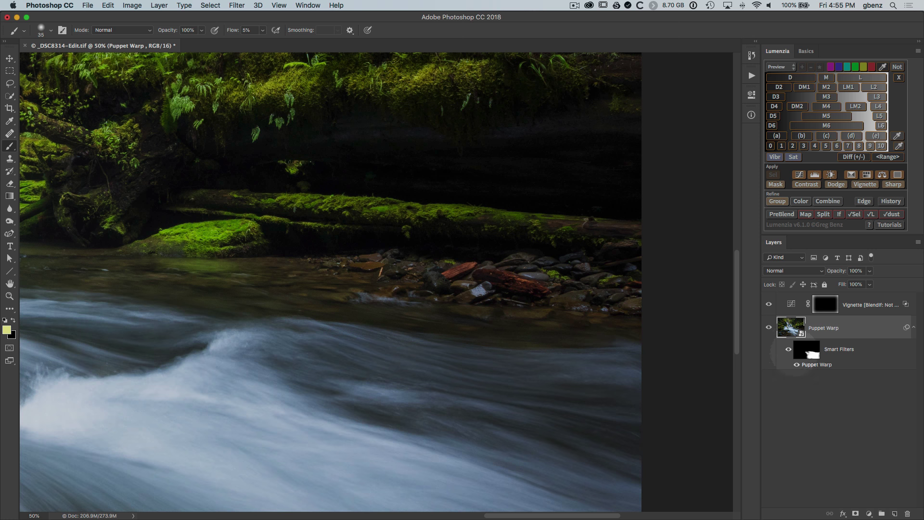
- Activate the filter mask with a 70 px black brush and inspect the warped river up close and across the whole photo
left_click(806, 349)
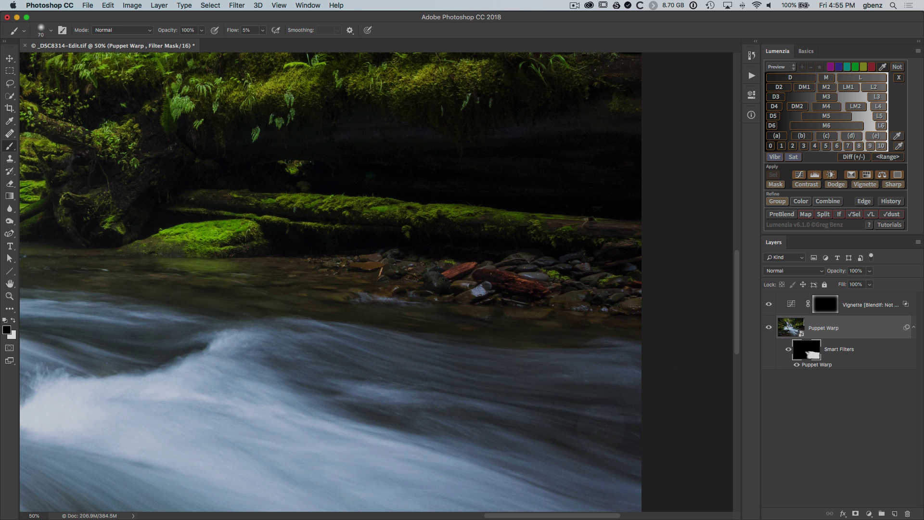
key("super+minus")
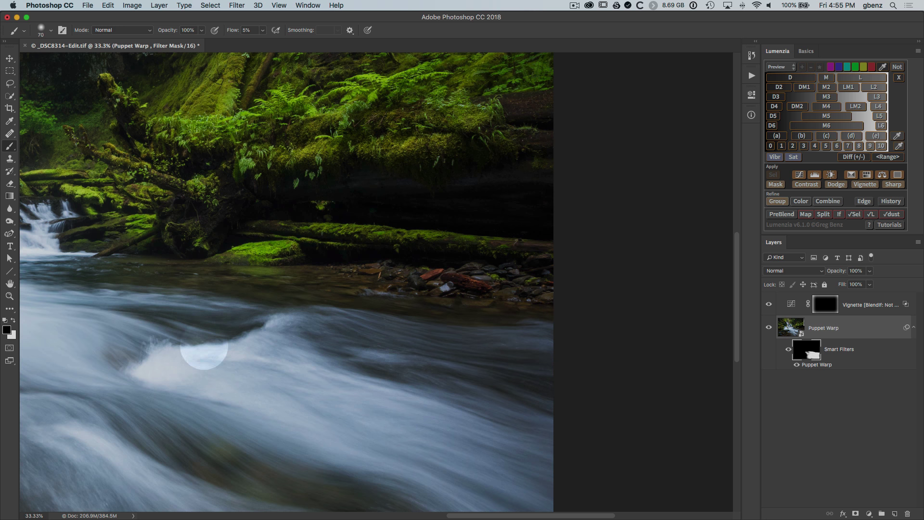
left_click_drag(202, 353, 638, 223)
left_click_drag(361, 332, 377, 315)
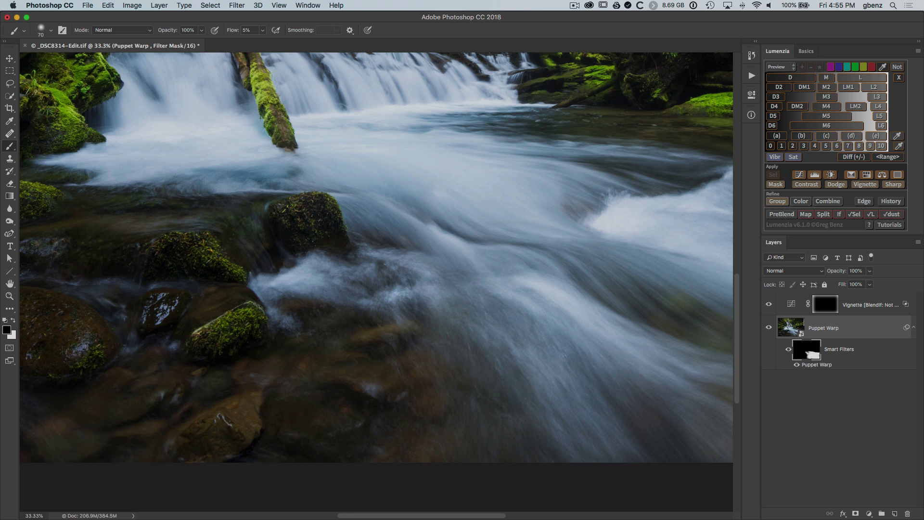
scroll(400, 279, "up", 5)
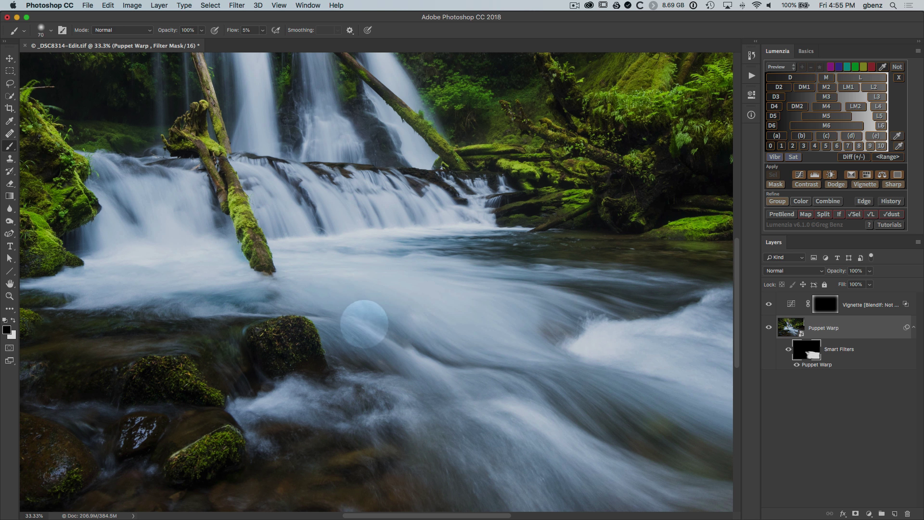
scroll(365, 324, "down", 3)
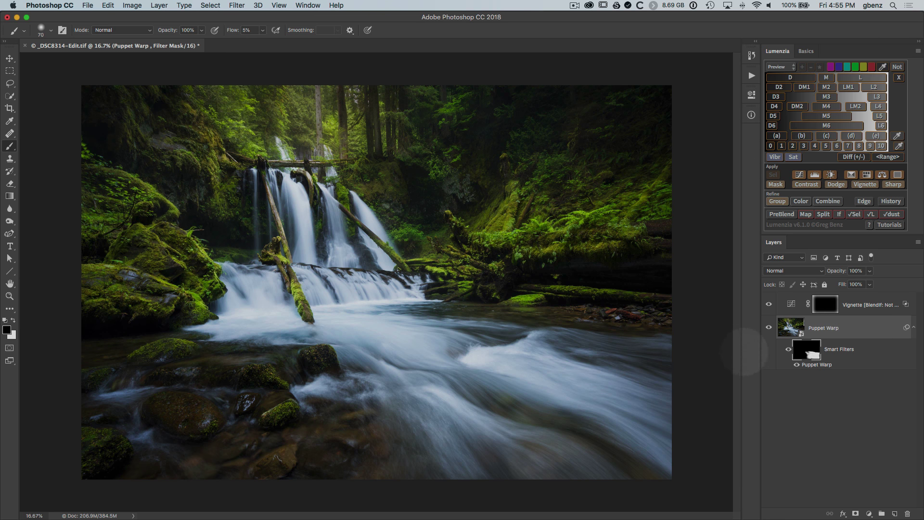
- Select the smart object layer, hide its smart filters, and repeatedly undo and redo that change to compare the river before and after warping
left_click(790, 328)
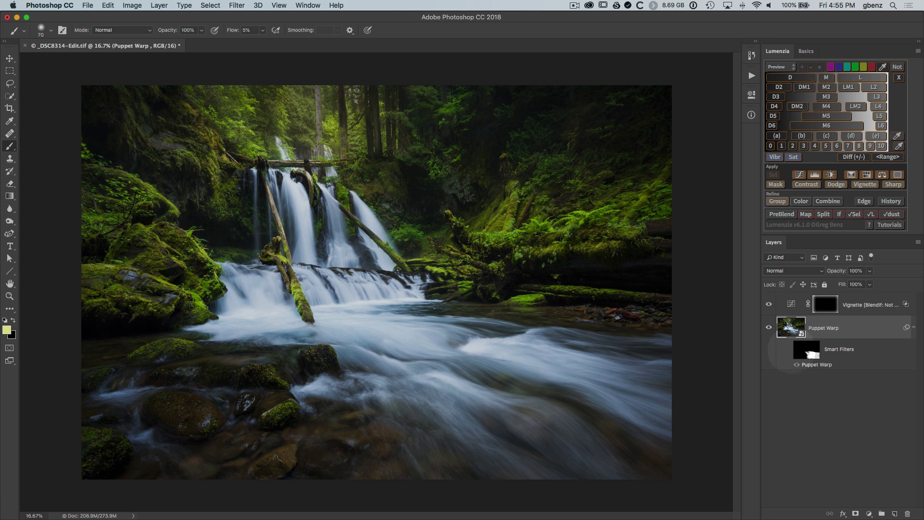
left_click(788, 349)
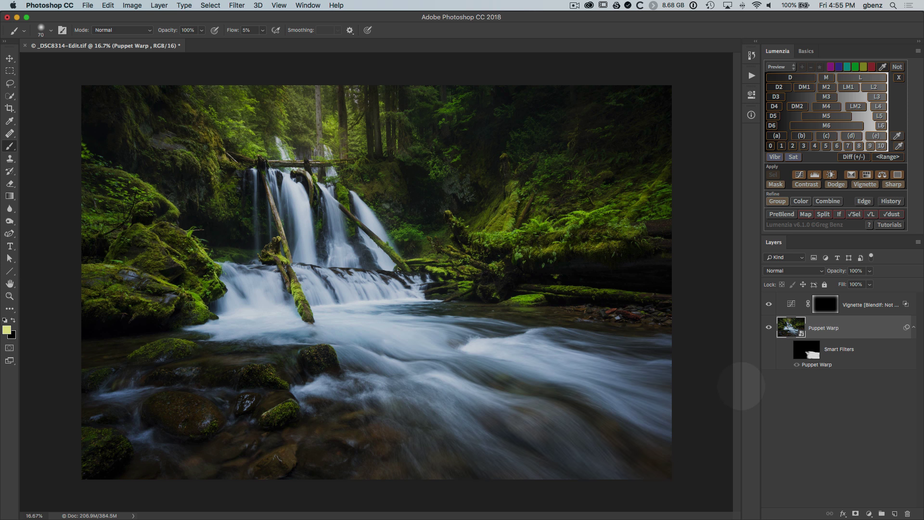
key("super+z")
key("super+z")
key("super+z")
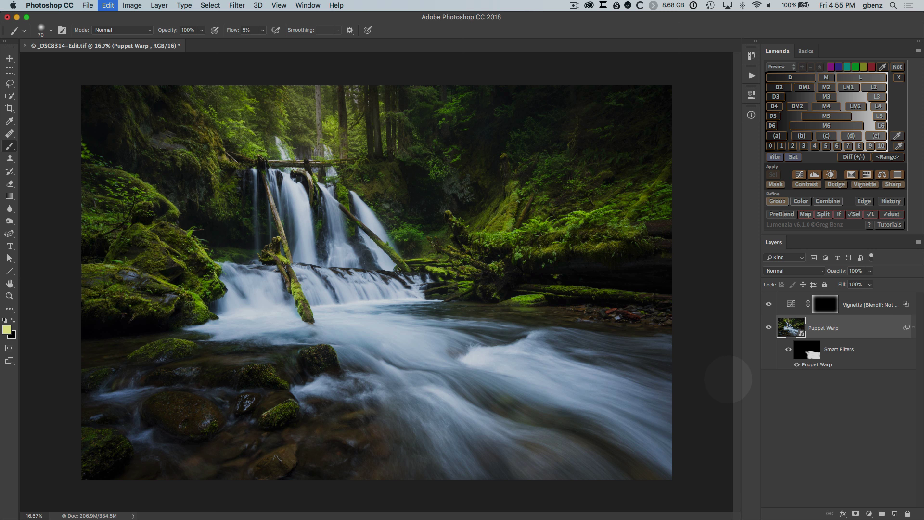
key("super+z")
key("super+z")
key("super+z")
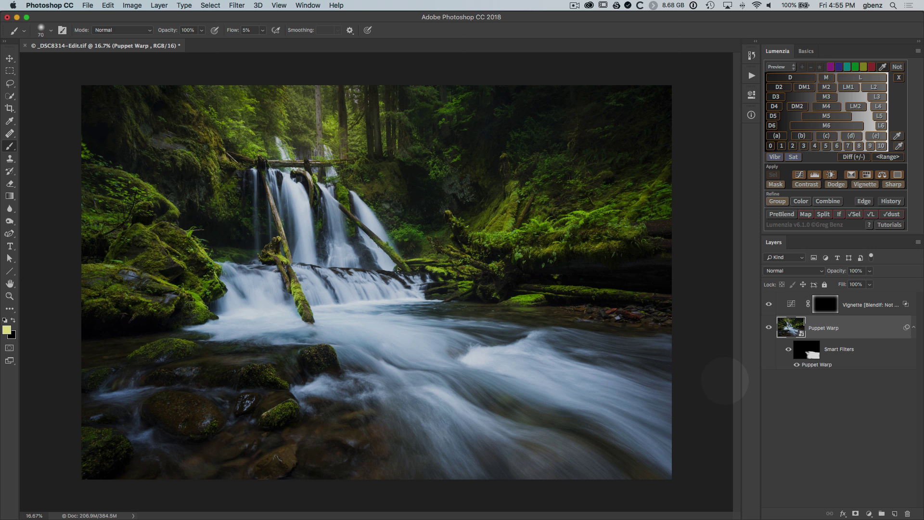